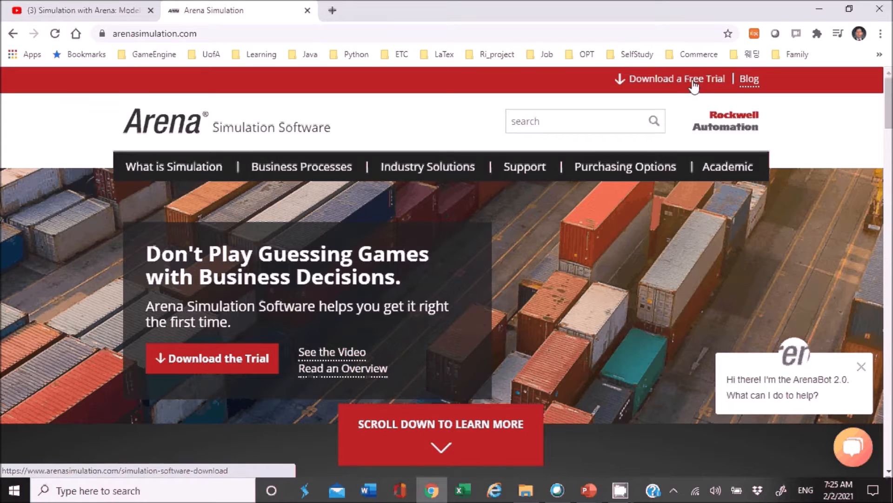
Open the Arena free trial download page and review its registration form and download information.
left_click(693, 83)
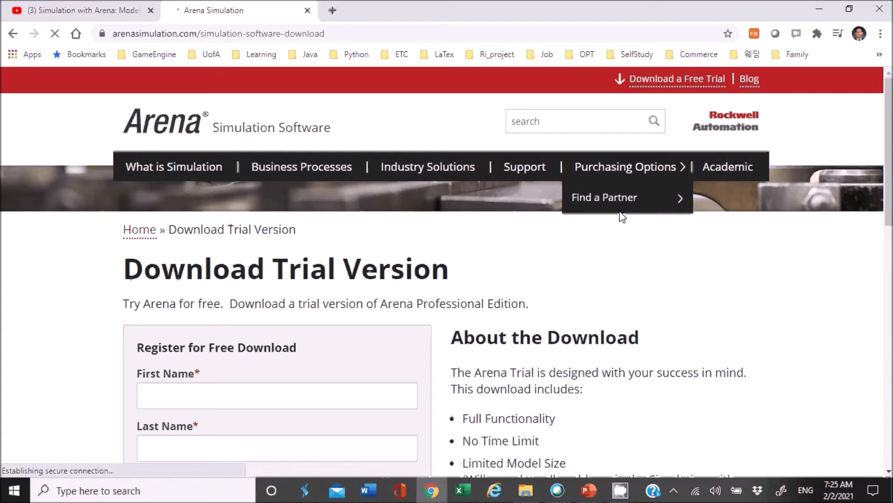
scroll(604, 233, "down", 7)
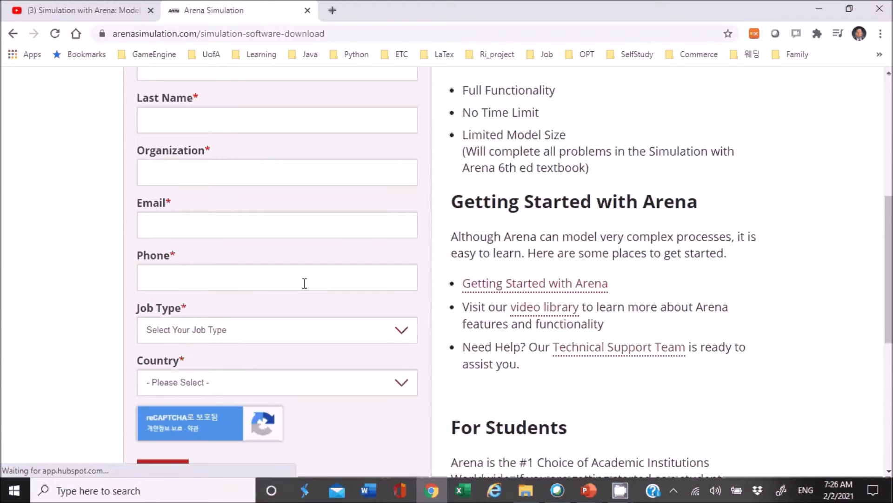
scroll(329, 334, "down", 4)
scroll(329, 334, "up", 5)
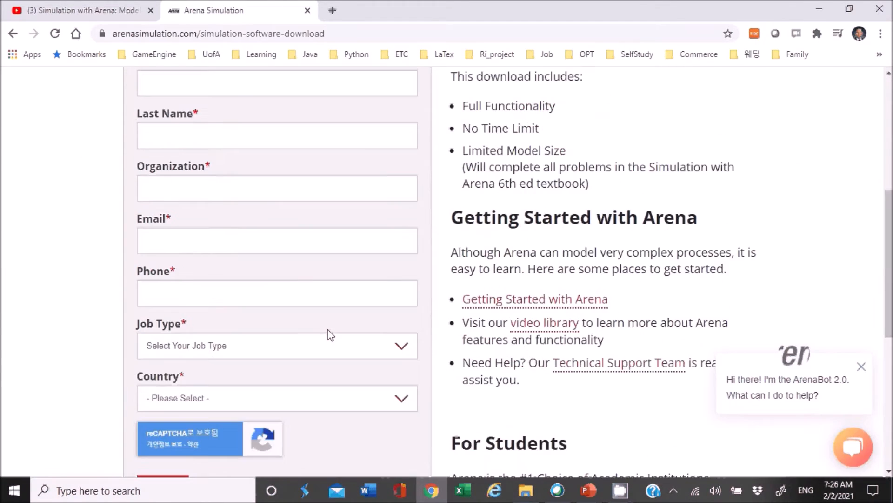
scroll(329, 334, "up", 4)
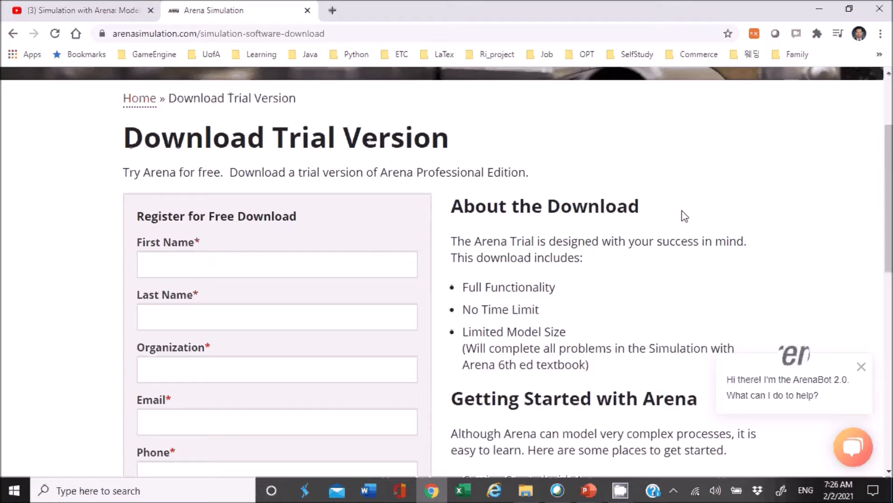
scroll(683, 217, "down", 5)
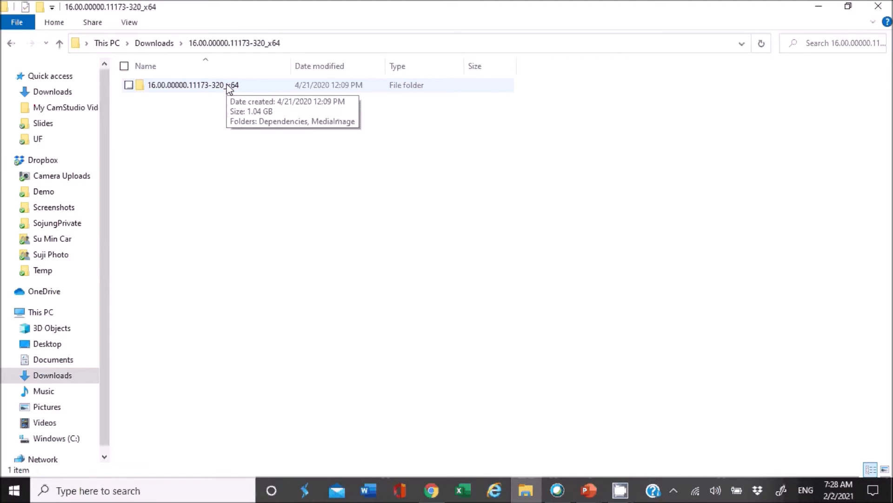
Open the MediaImage folder inside the nested 16.00.00000.11173-320_x64 folder and run autorun.exe.
left_click(229, 89)
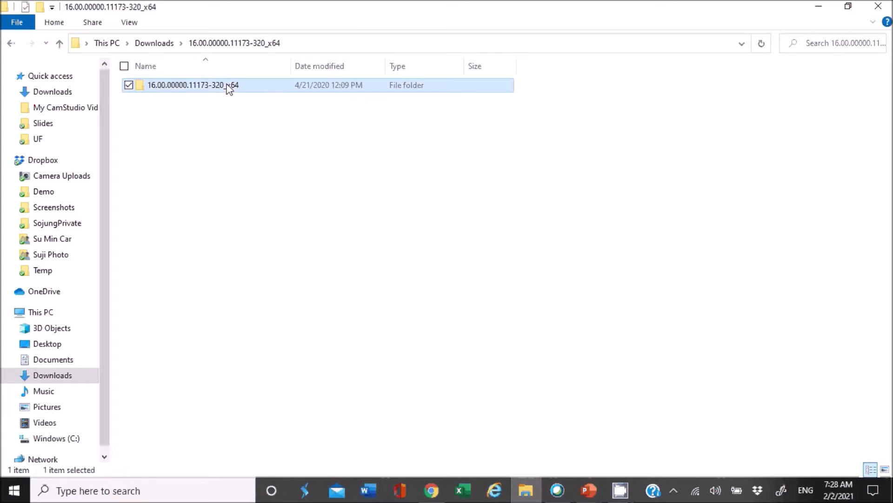
double_click(229, 89)
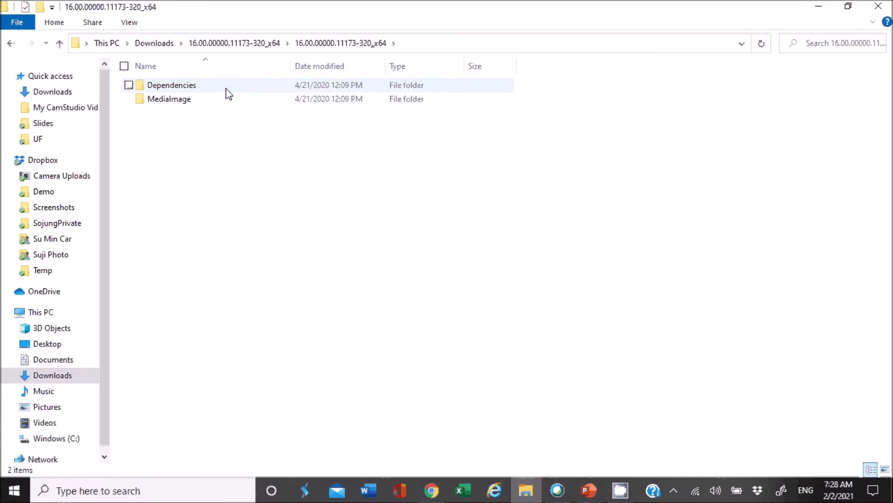
double_click(169, 99)
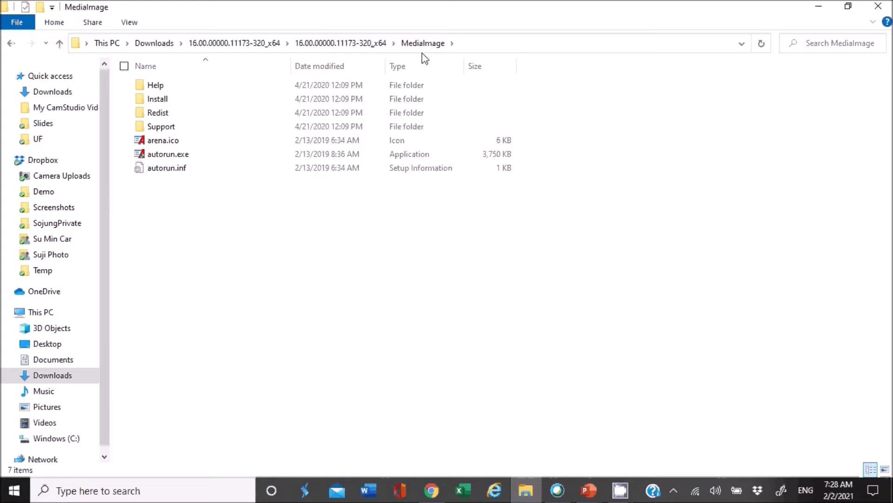
left_click(168, 156)
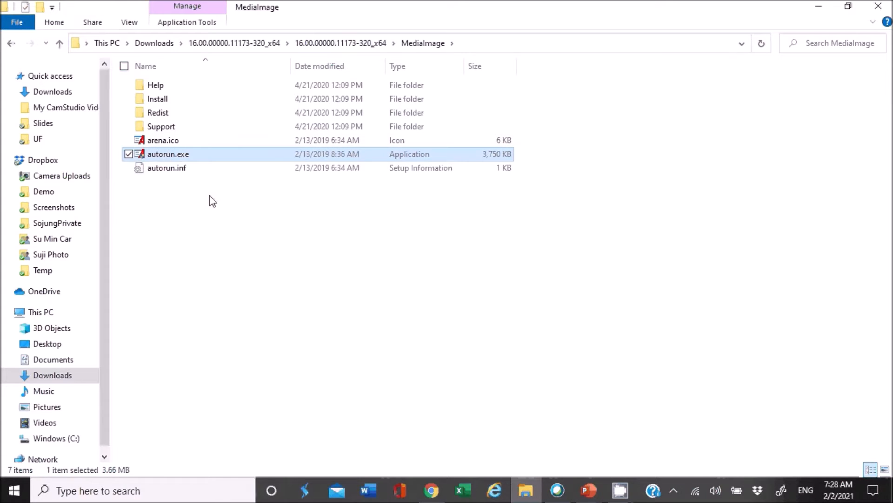
double_click(210, 153)
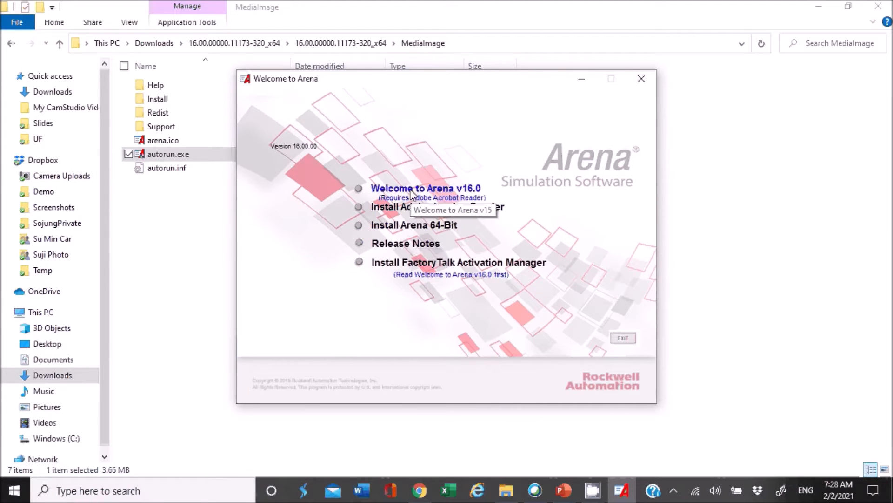
Start the Arena 64-bit installation, agree to continue, and decline uninstalling the existing Arena 16.00.00.
left_click(444, 227)
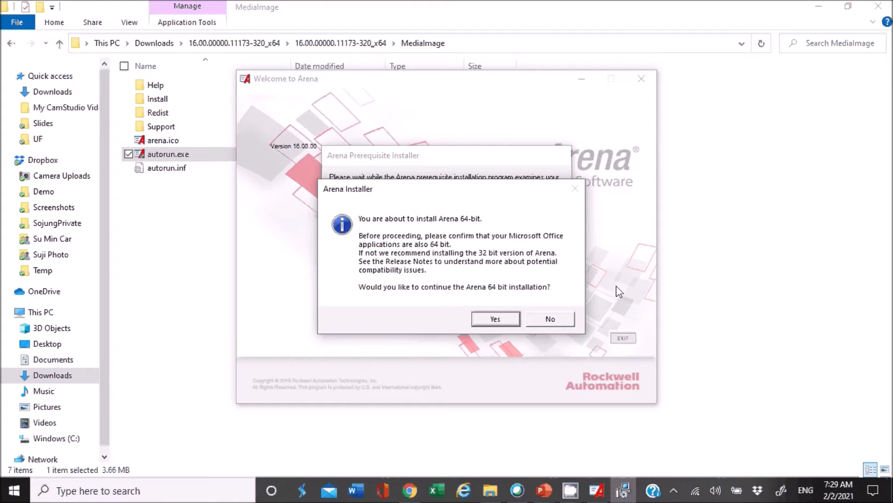
left_click(496, 318)
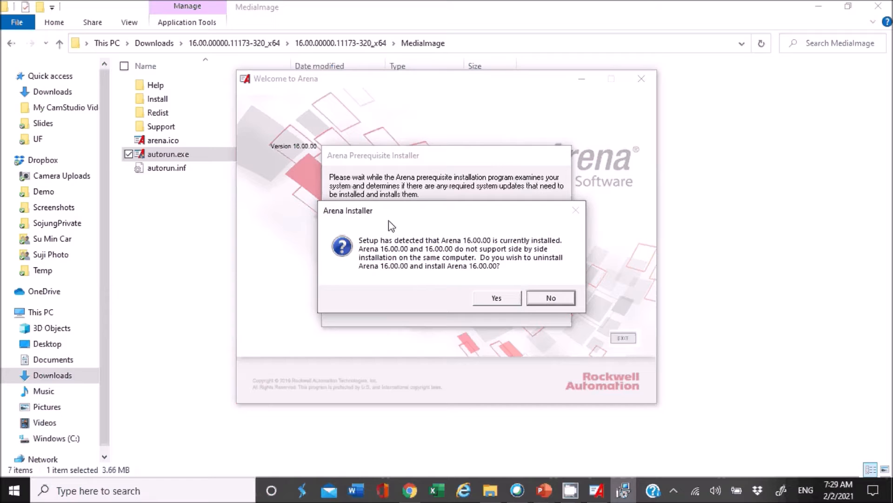
left_click(552, 298)
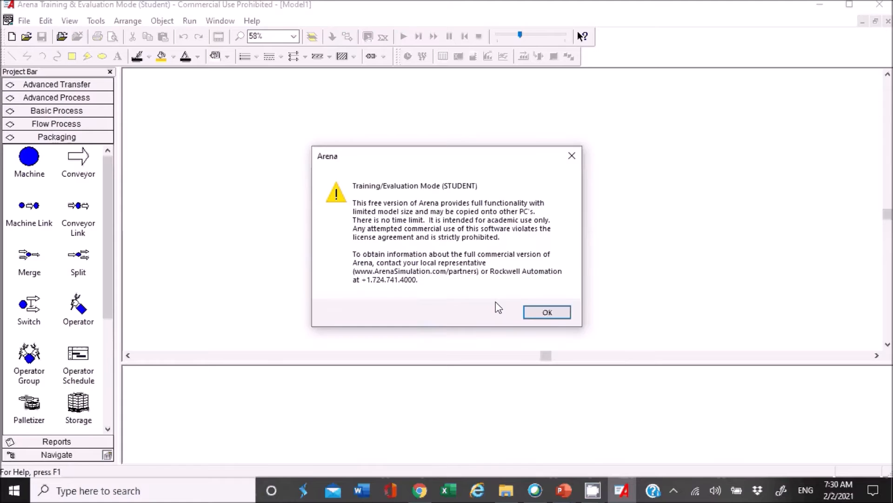
Dismiss the Training/Evaluation Mode notice and show the Basic Process modules after viewing the Advanced Process ones.
left_click(548, 312)
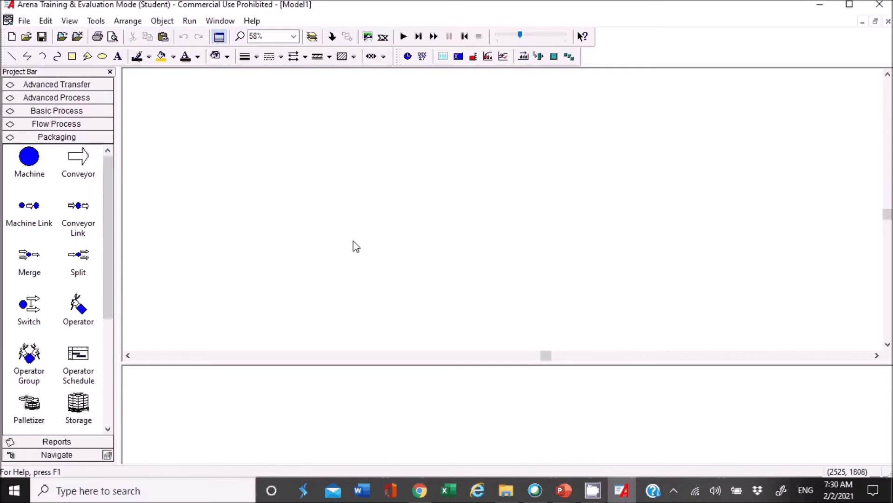
left_click(64, 100)
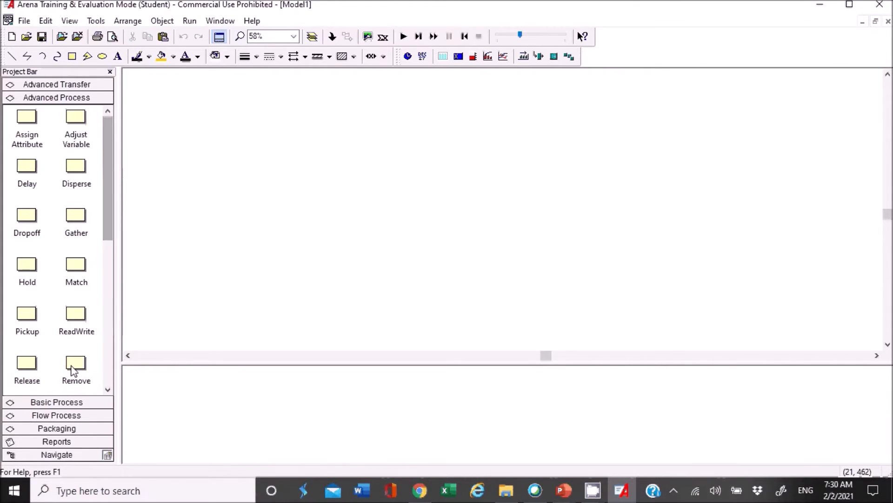
left_click(70, 401)
Place a Create module from Basic Process on the empty model canvas and delete it again.
left_click_drag(27, 130, 280, 156)
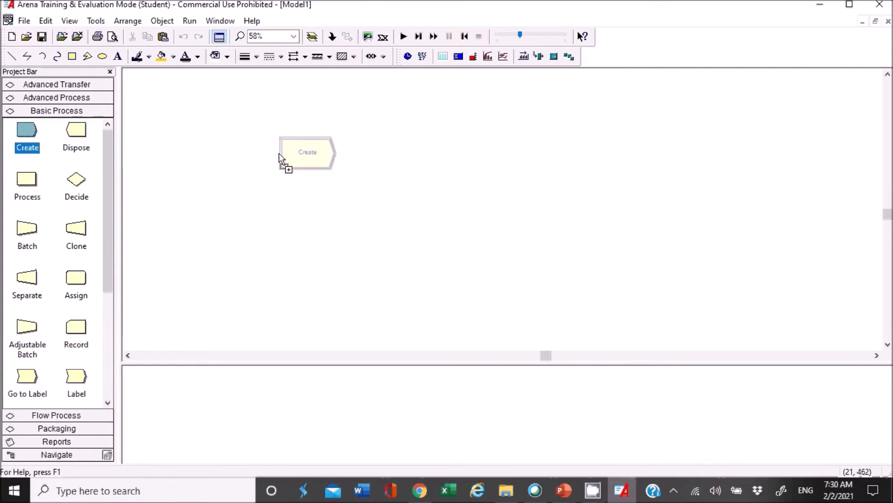
left_click_drag(280, 156, 277, 156)
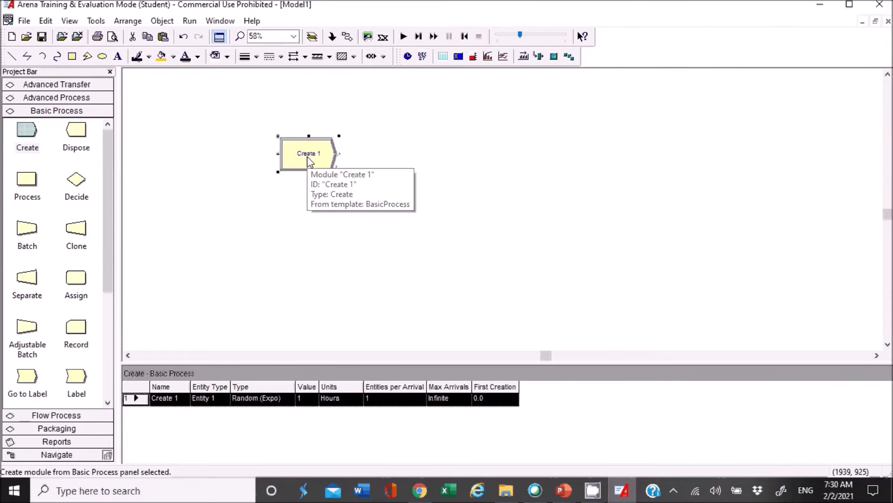
key("Delete")
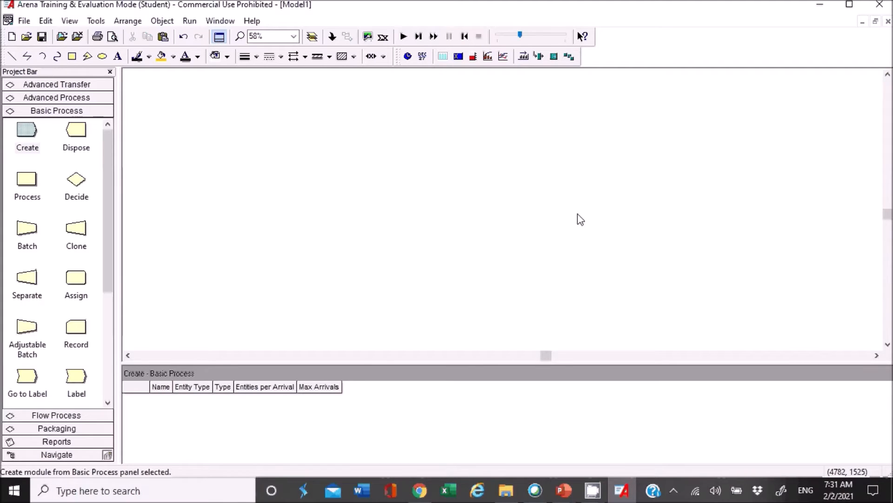
Open the example model Model 03-01.doe from File Explorer and bring its flowchart into view.
left_click(506, 490)
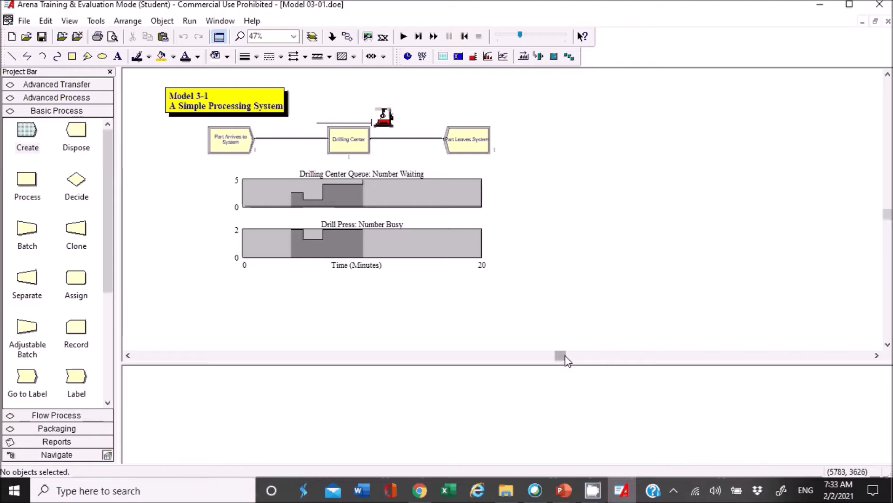
scroll(570, 300, "up", 2)
left_click_drag(562, 360, 543, 362)
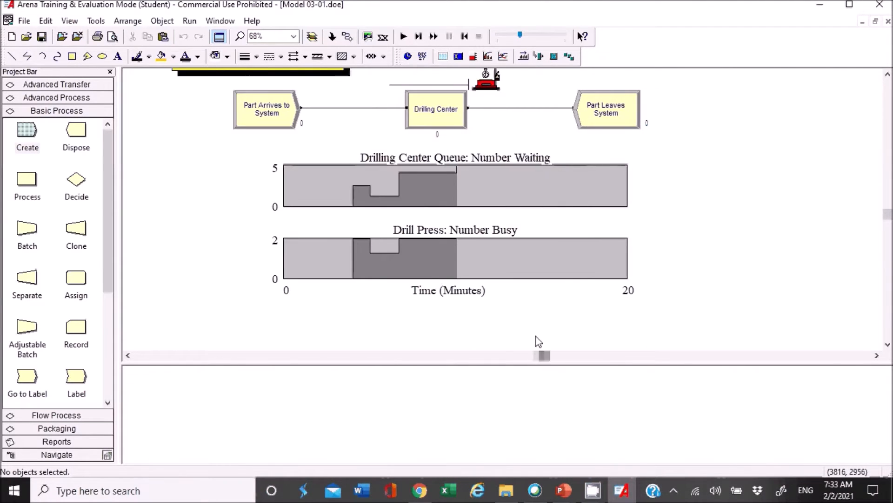
scroll(538, 341, "up", 2)
scroll(566, 314, "down", 2)
scroll(570, 315, "up", 1)
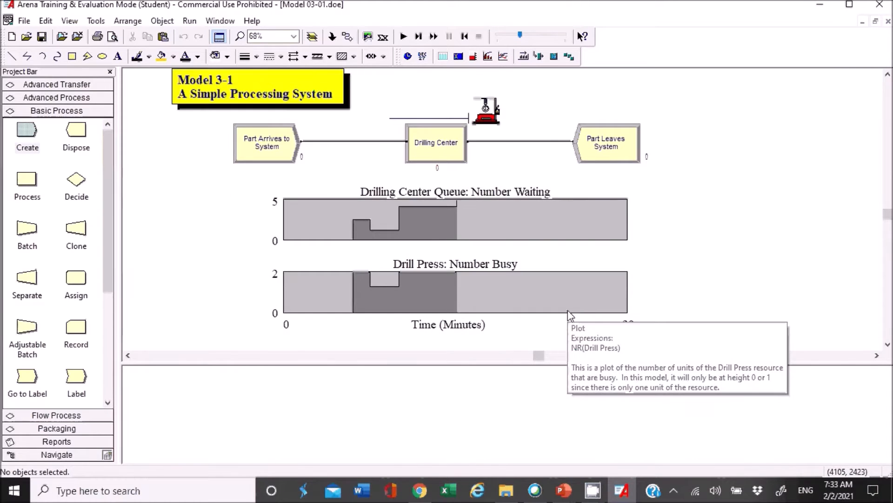
Open the settings of the Part Arrives to System Create module and examine its Entity Type and First Creation fields.
left_click(274, 157)
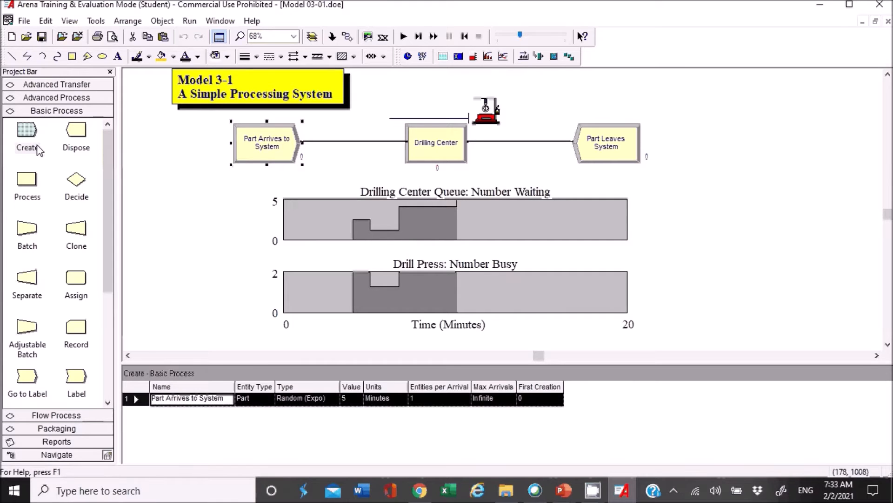
left_click(29, 133)
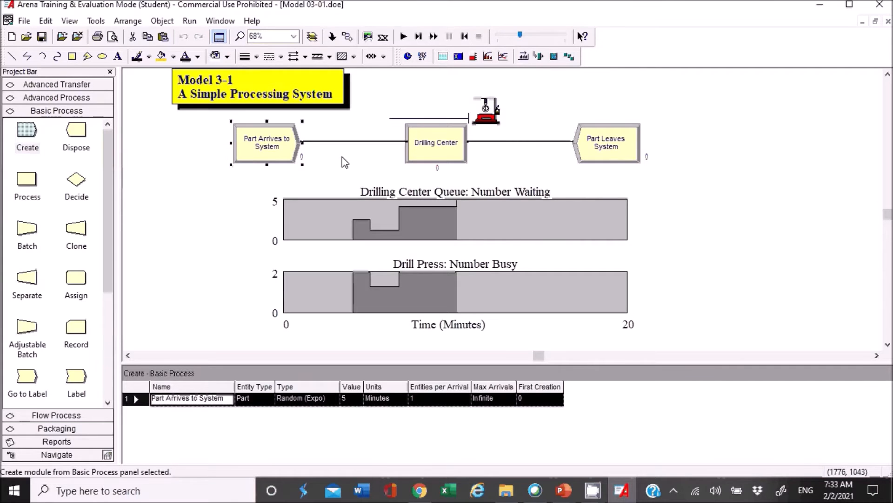
double_click(272, 146)
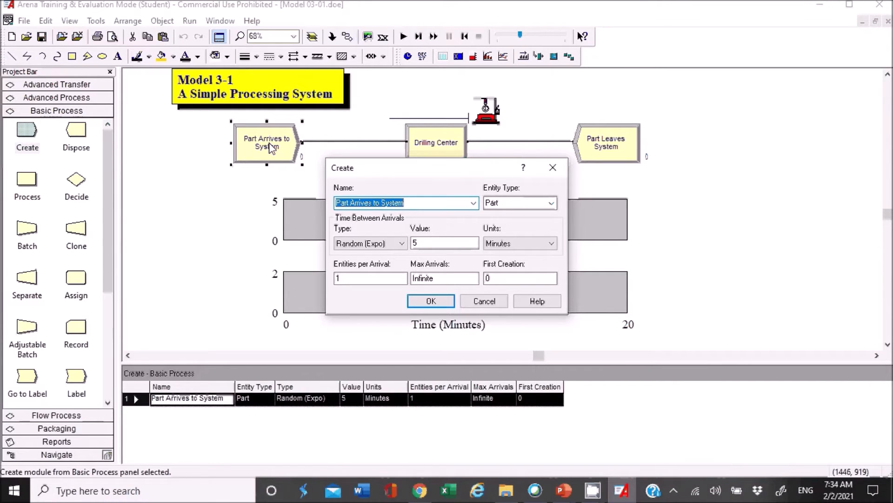
left_click_drag(482, 172, 447, 128)
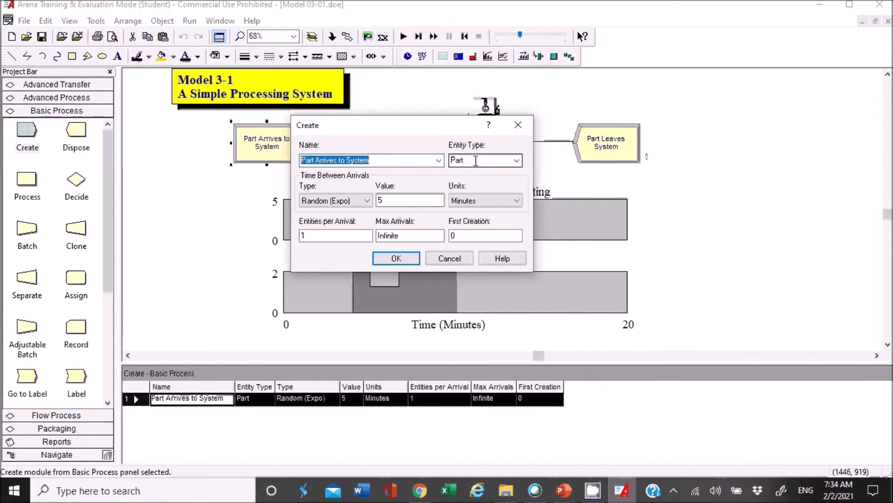
left_click(479, 161)
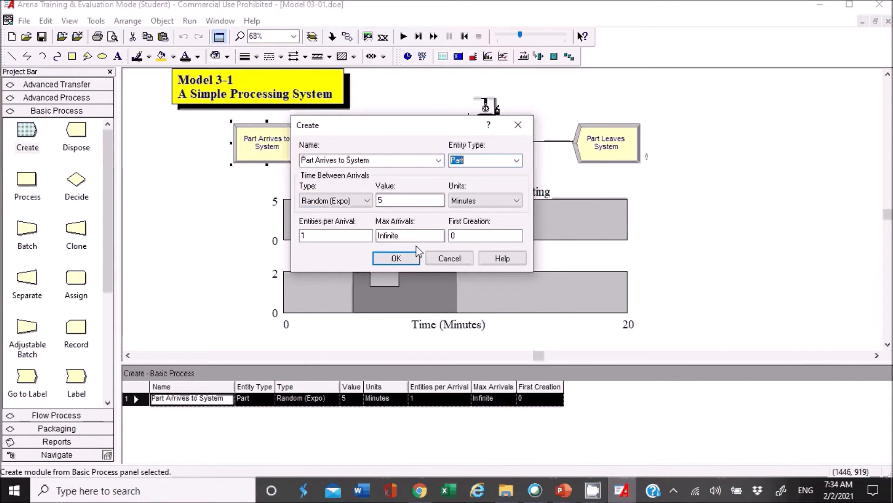
left_click(483, 233)
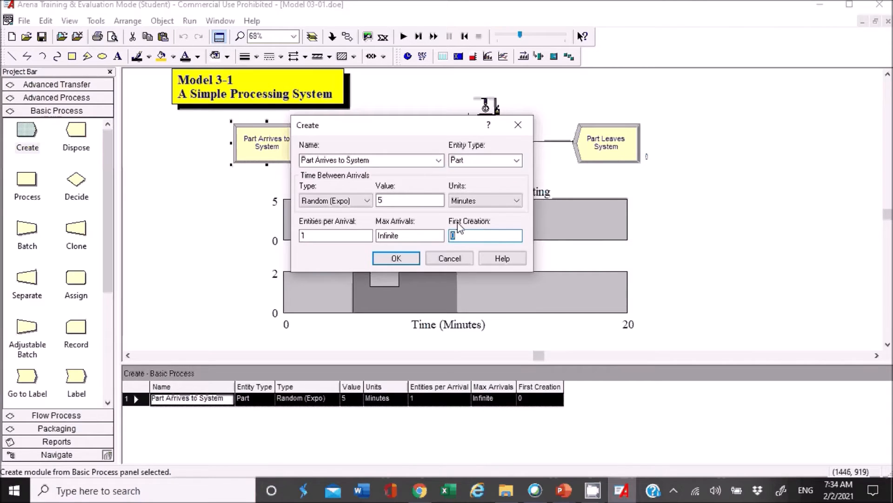
Launch Windows Magnifier, reposition the Create dialog, and magnify the screen to 200%.
left_click(180, 490)
type("mag")
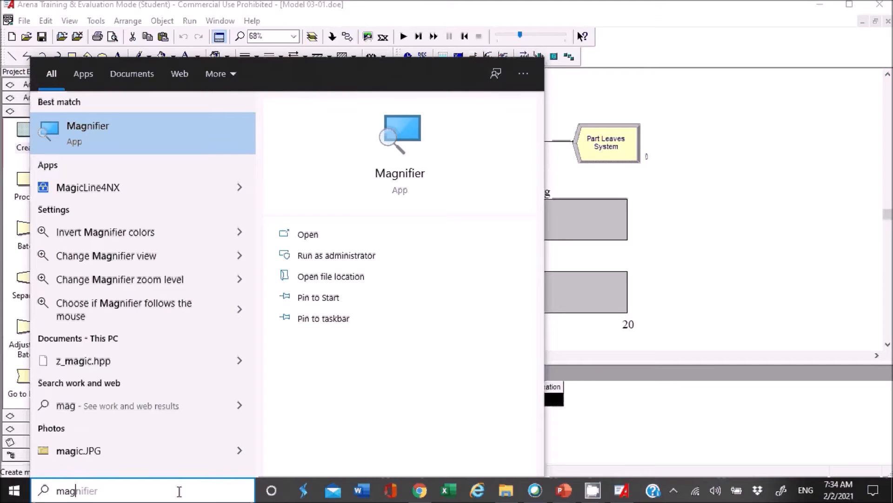
left_click(190, 148)
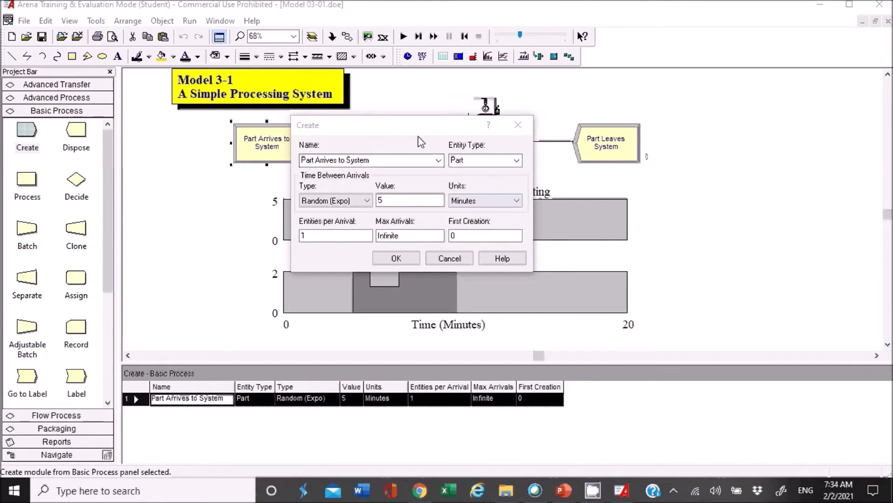
left_click_drag(416, 131, 440, 165)
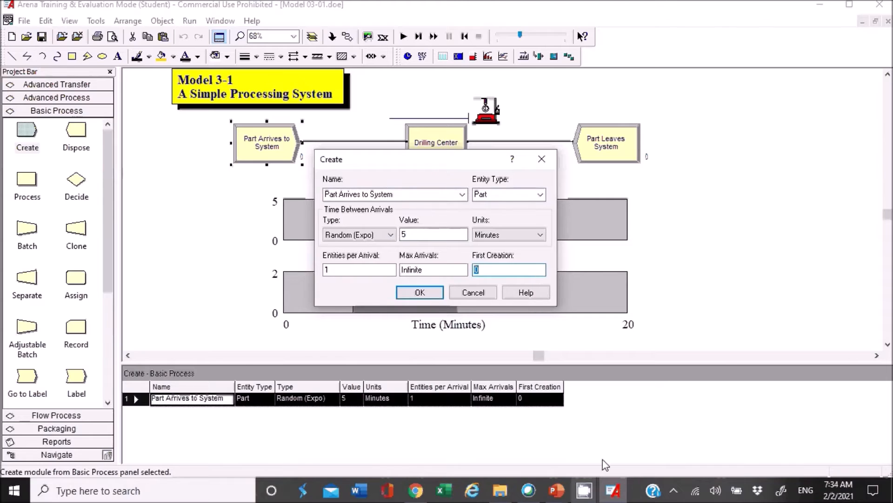
key("super+plus")
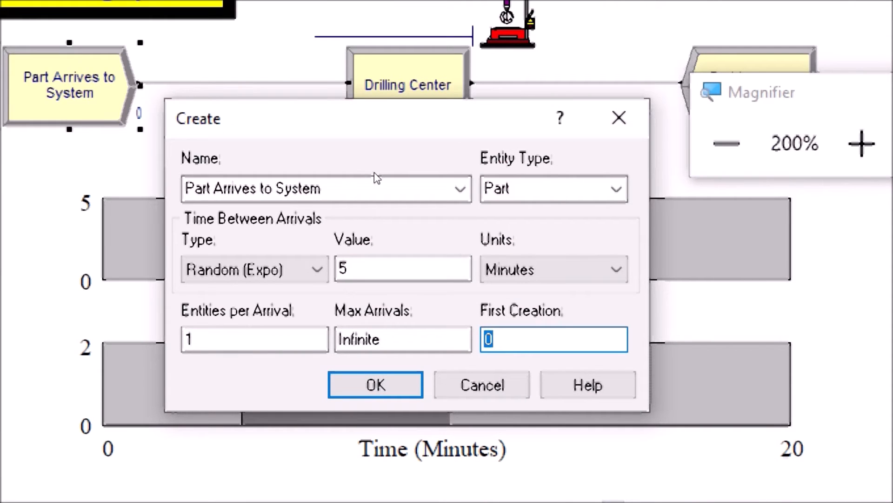
Review the First Creation and Max Arrivals fields of the Create dialog and set Entities per Arrival to 1.
left_click(495, 340)
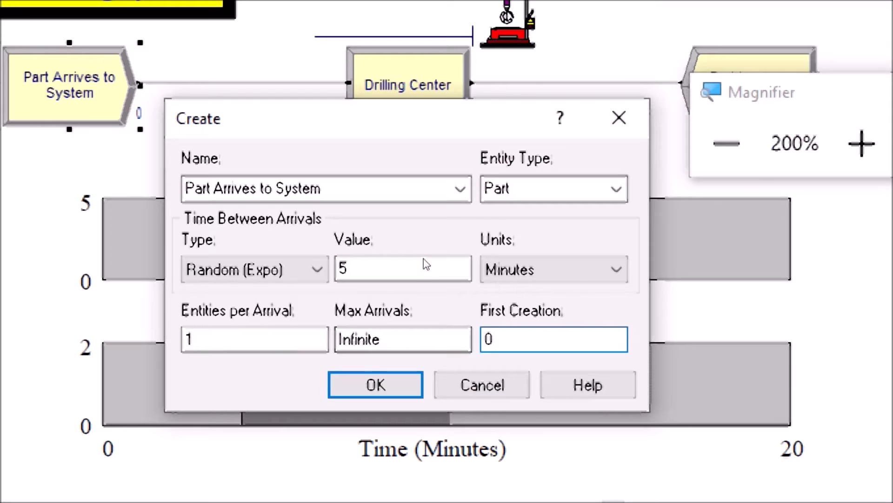
key("shift+Tab")
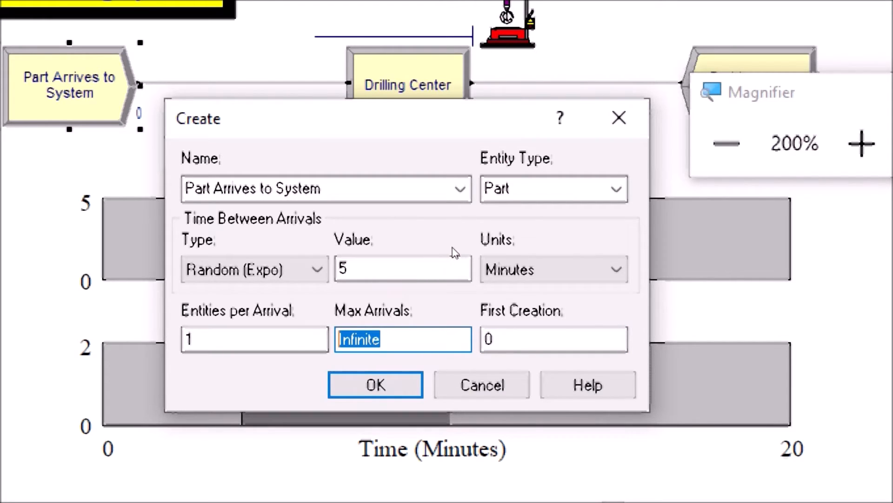
key("shift+Tab")
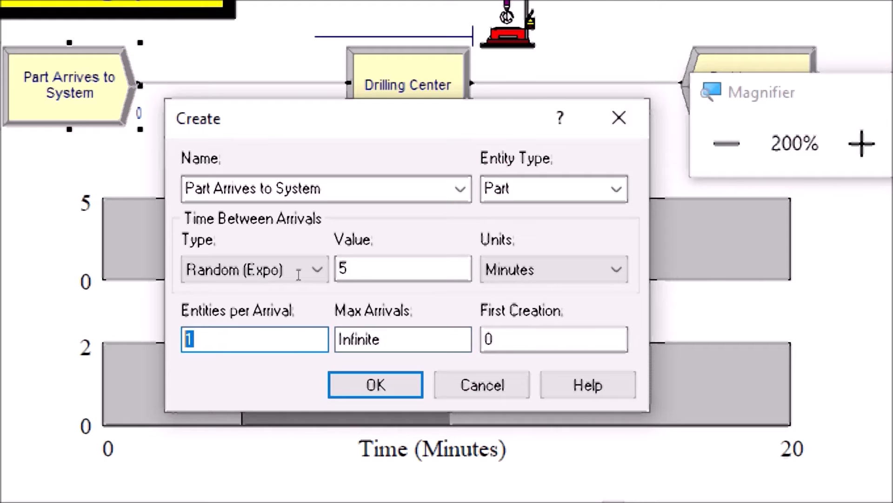
type("1")
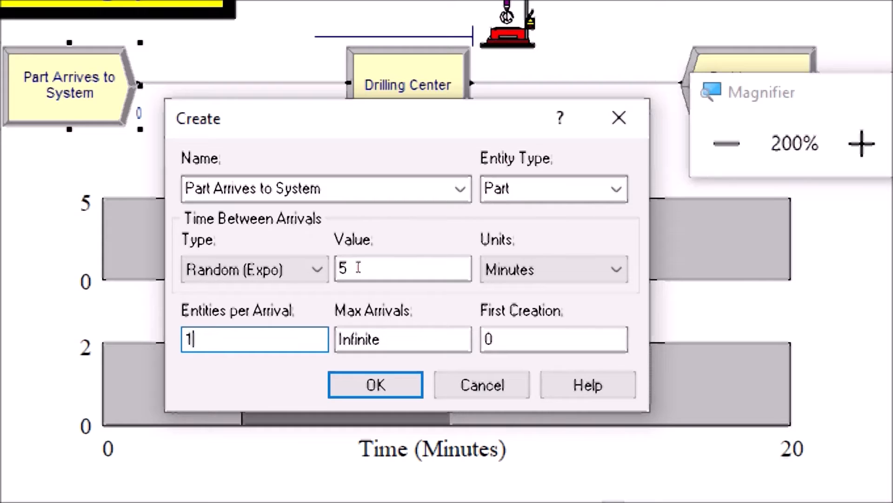
Review the Entities per Arrival, Max Arrivals and First Creation fields of the Create dialog.
key("Right")
key("shift+Left")
key("Tab")
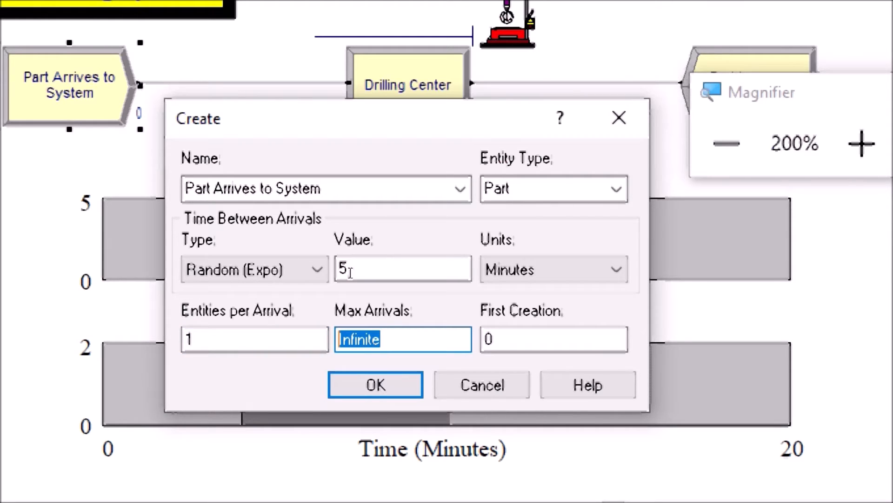
key("Tab")
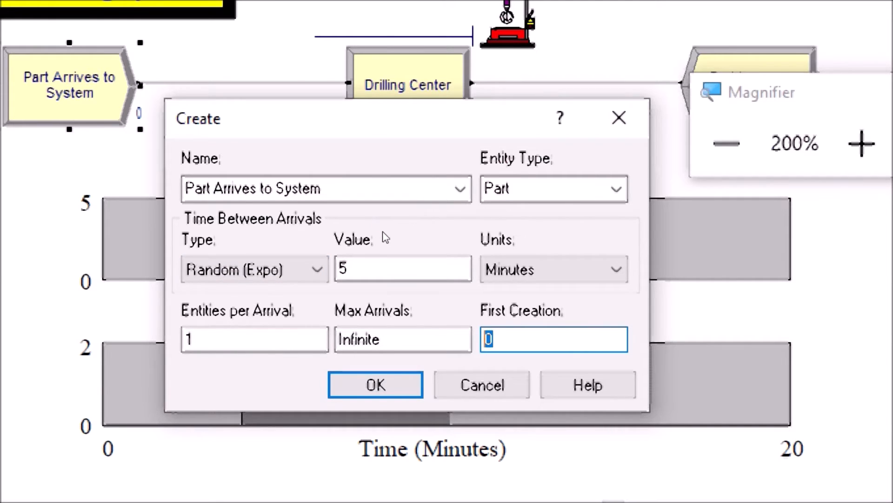
Examine the Time Between Arrivals type, value and units options, keeping Random (Expo), and close the Create dialog without saving.
left_click(318, 270)
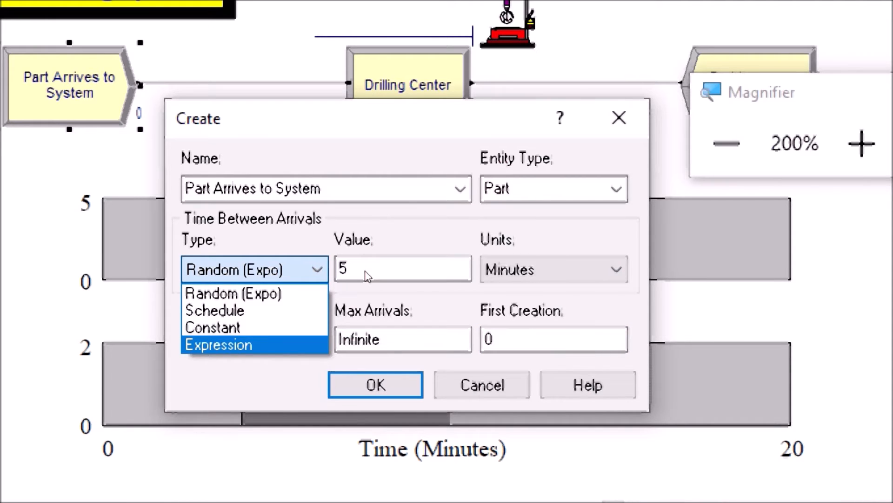
left_click(309, 293)
key("Tab")
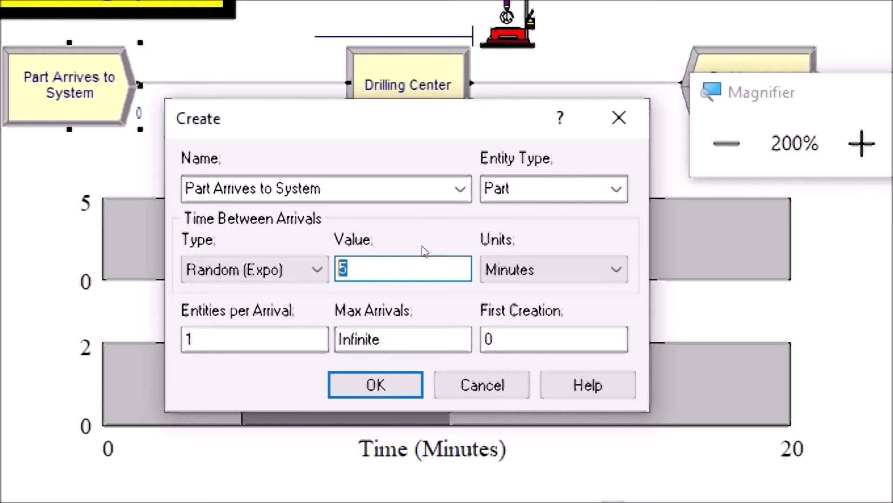
left_click(510, 259)
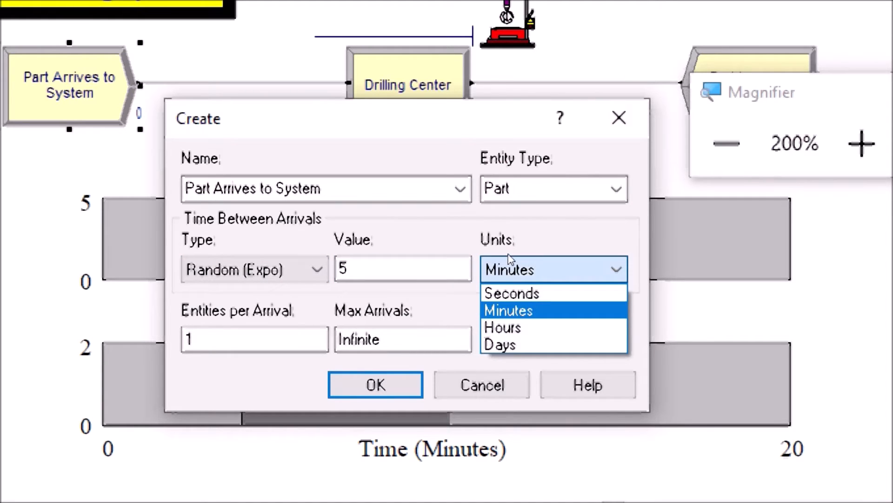
left_click(512, 218)
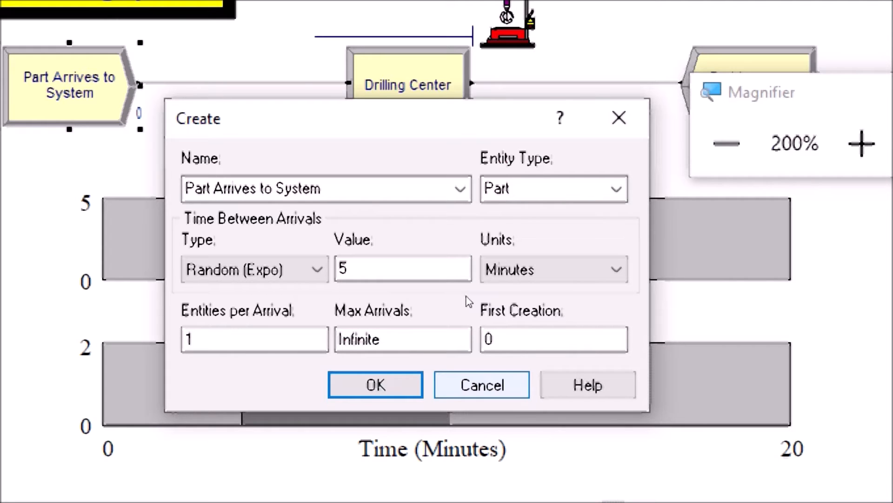
left_click(482, 384)
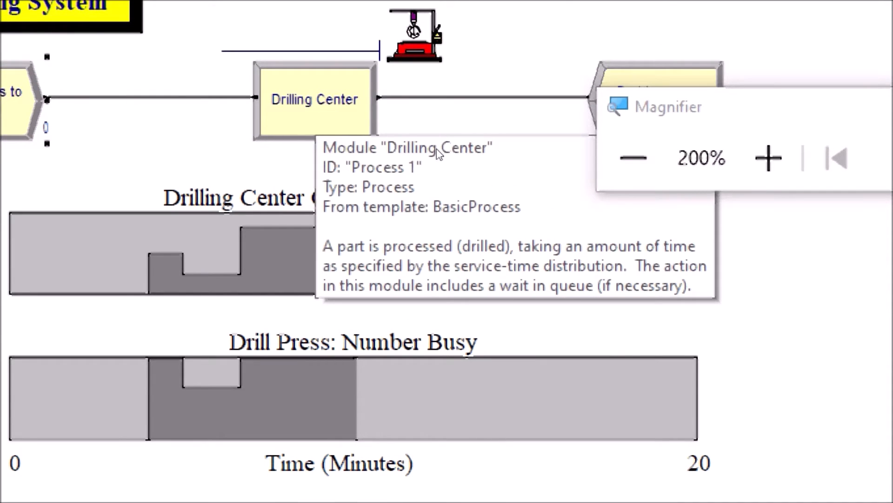
Open the Drilling Center process module's settings and examine its minimum, most likely and maximum delay values.
double_click(436, 149)
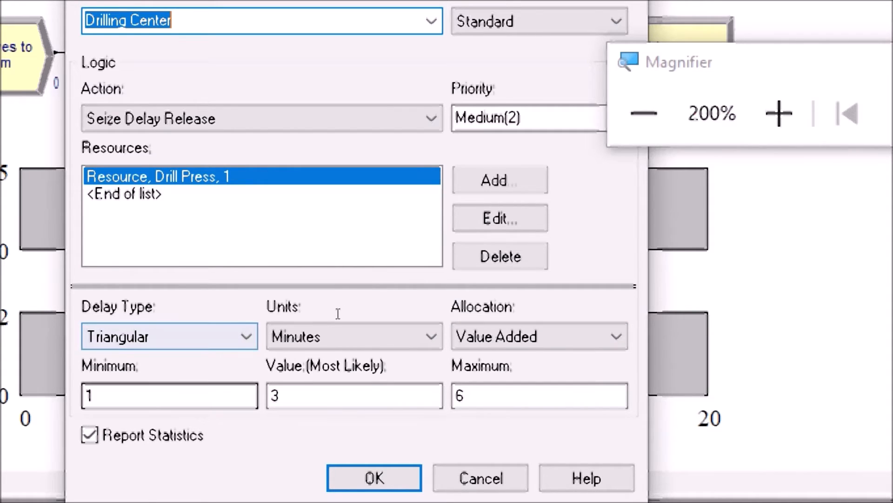
left_click(170, 395)
left_click(354, 395)
key("Tab")
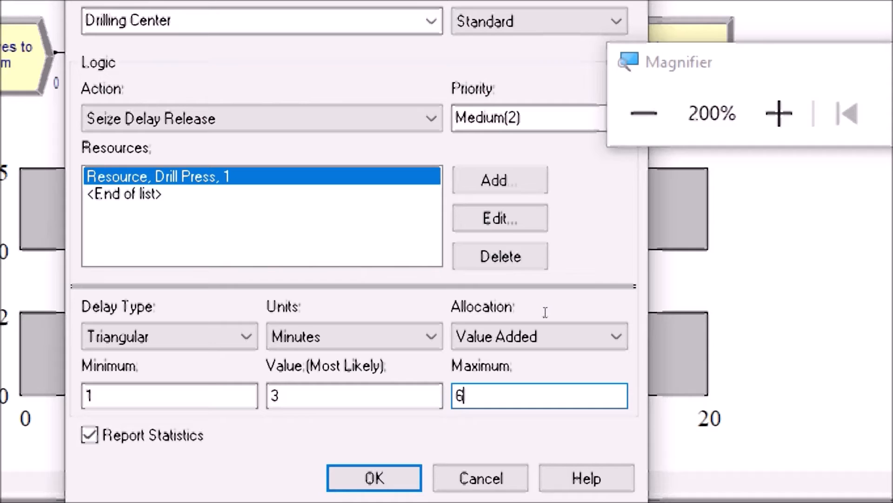
Check the delay Units and the logic Action options of the Drilling Center process, and close its dialog without changes.
left_click(430, 336)
left_click(432, 337)
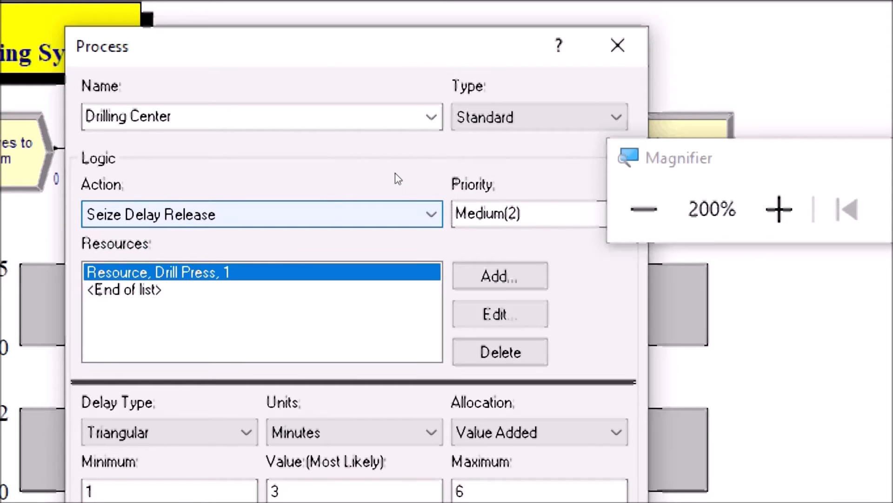
key("alt+Down")
left_click(391, 157)
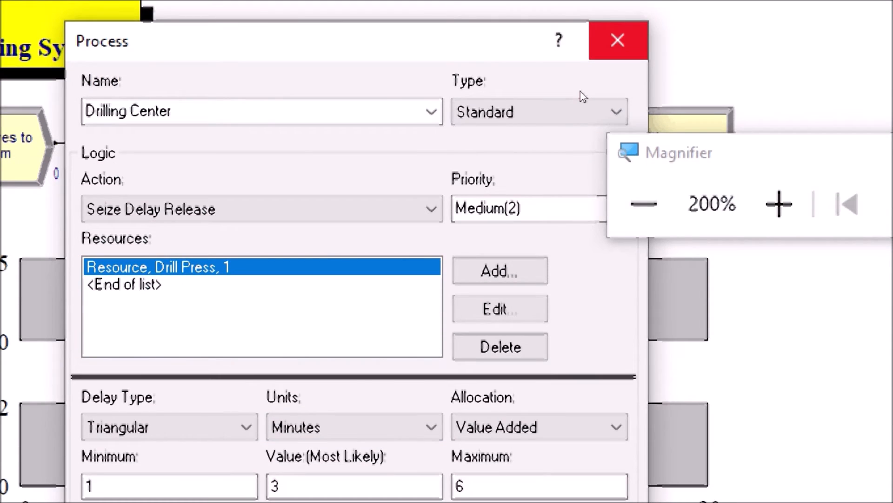
left_click(618, 41)
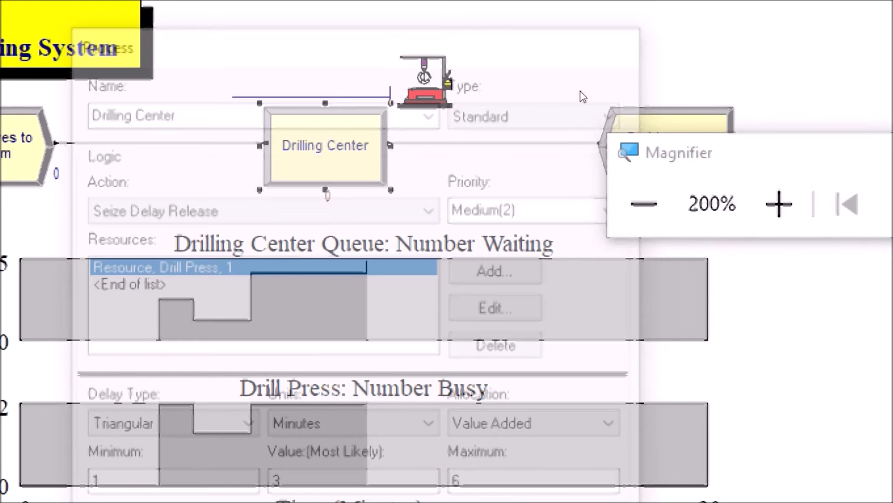
Move Magnifier clear of the Part Leaves System module, then review that module's Dispose settings and close the dialog.
left_click_drag(732, 150, 868, 81)
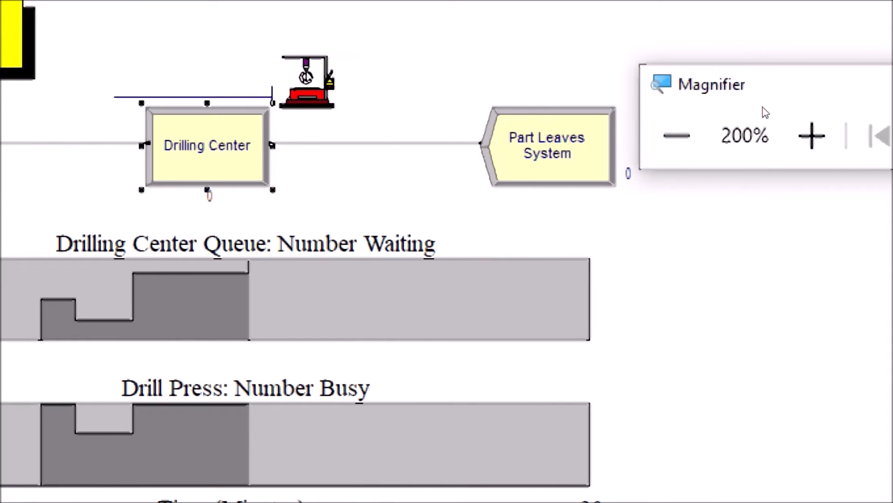
left_click(700, 157)
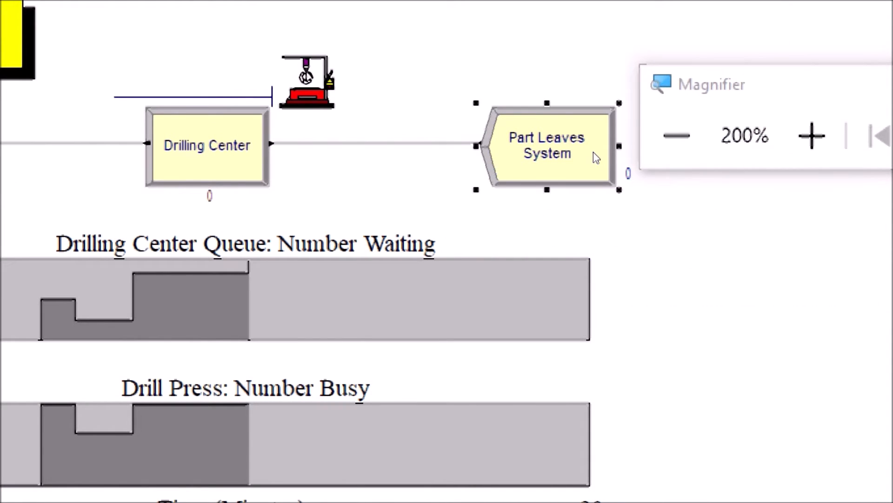
double_click(597, 158)
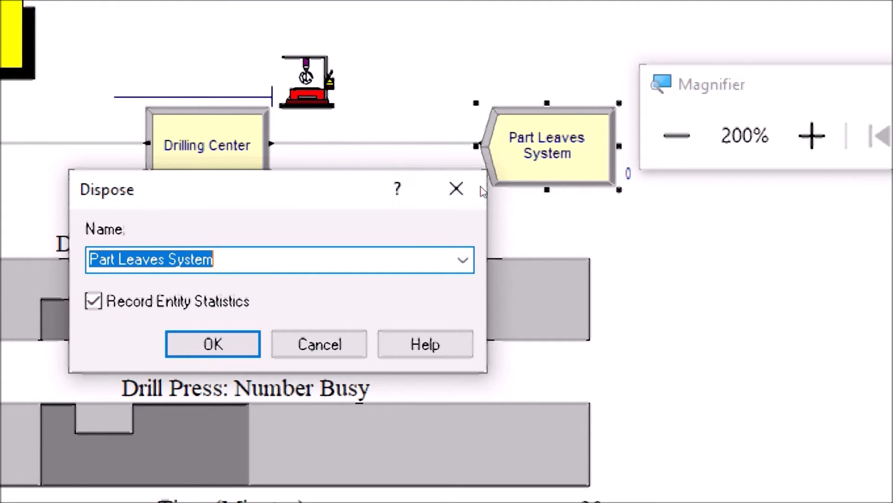
key("Return")
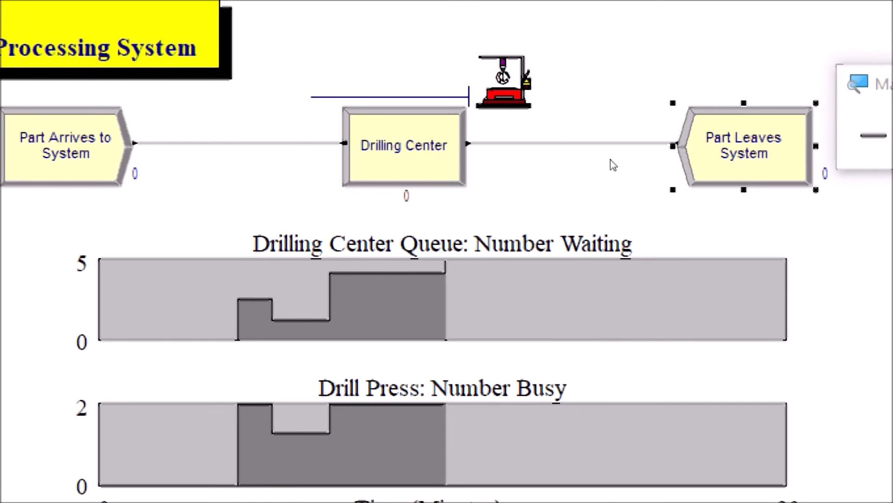
Return the screen magnification to 100% and inspect the Drilling Center Queue and Drill Press plots beneath the flowchart.
left_click(665, 138)
left_click(550, 213)
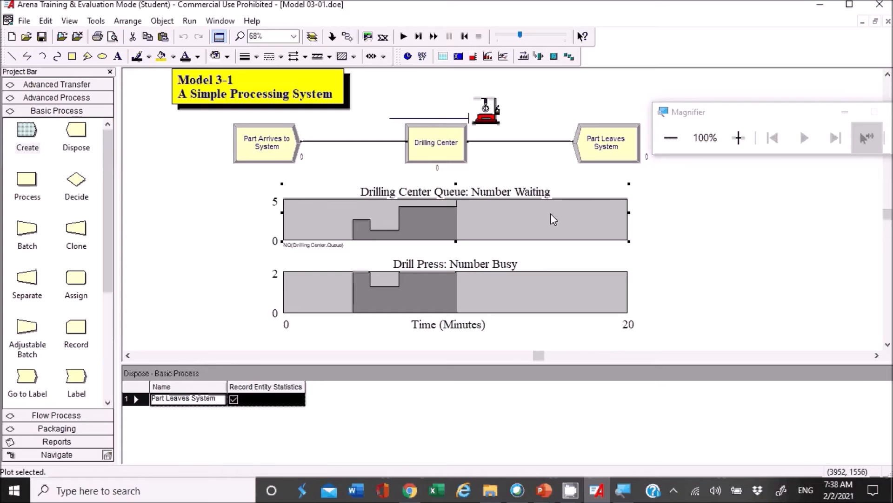
left_click(510, 278)
left_click(512, 233)
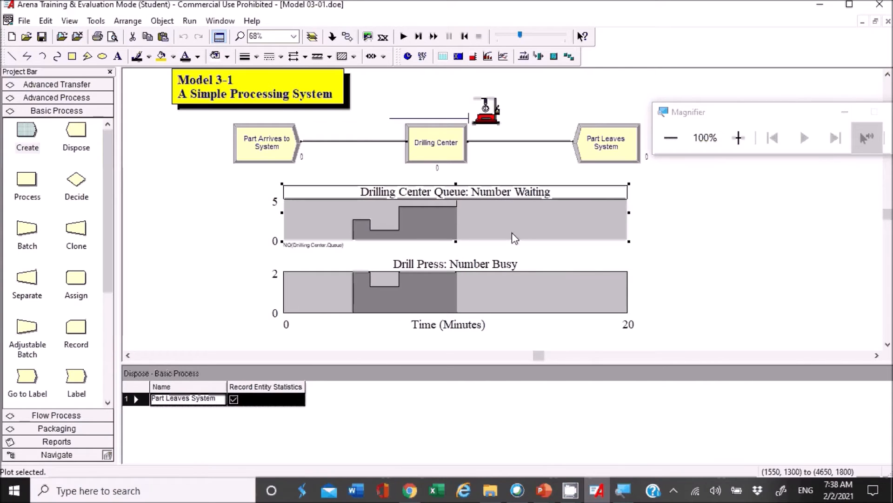
left_click(511, 281)
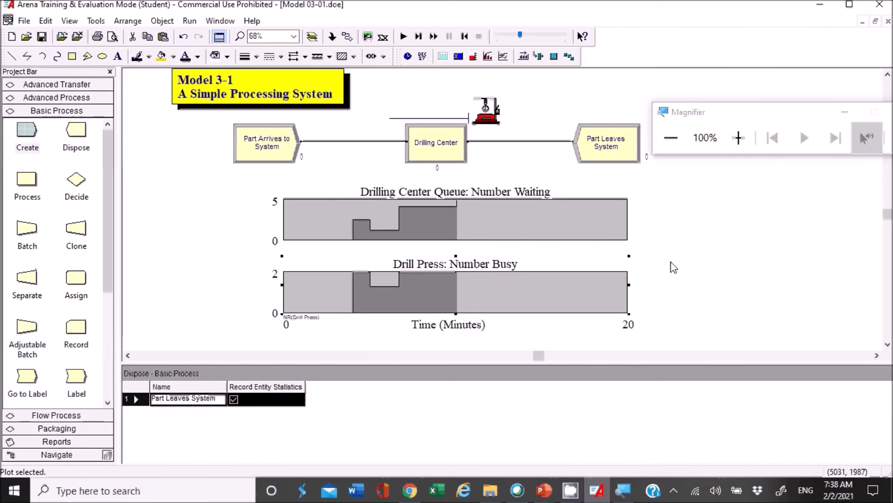
left_click(548, 237)
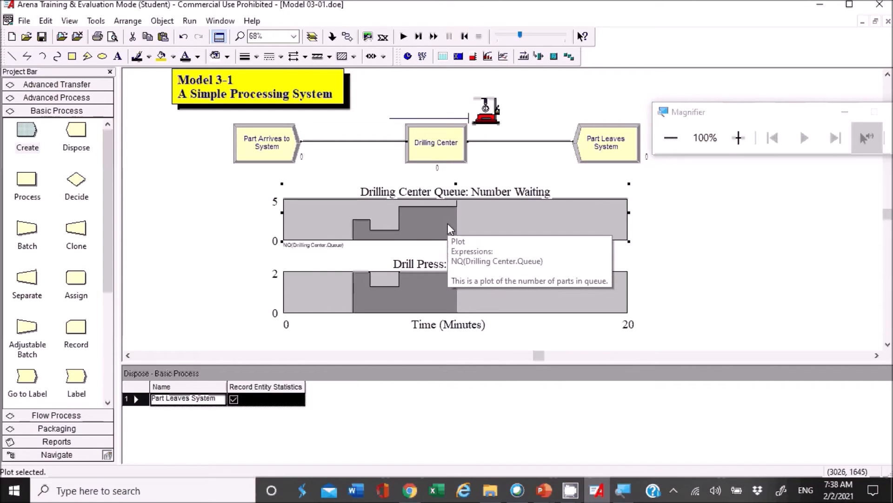
left_click(418, 291)
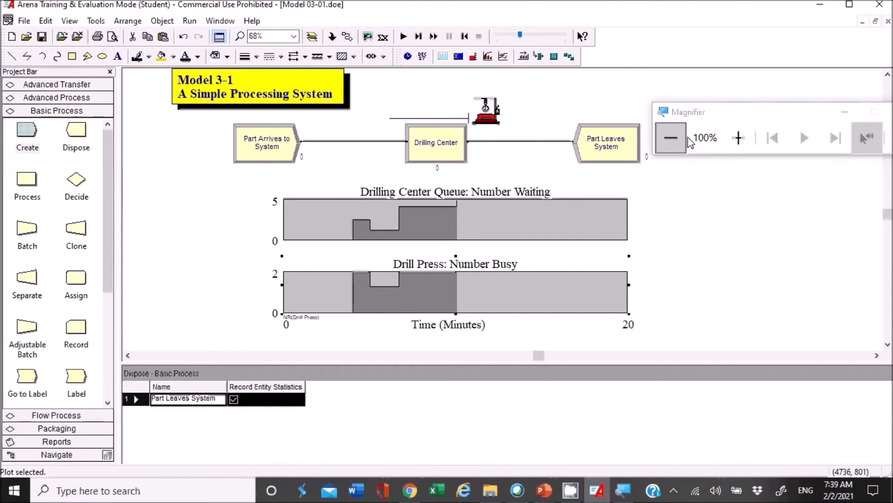
Close Magnifier, and review the Replication Length among the replication parameters in Run Setup.
left_click_drag(823, 116, 671, 132)
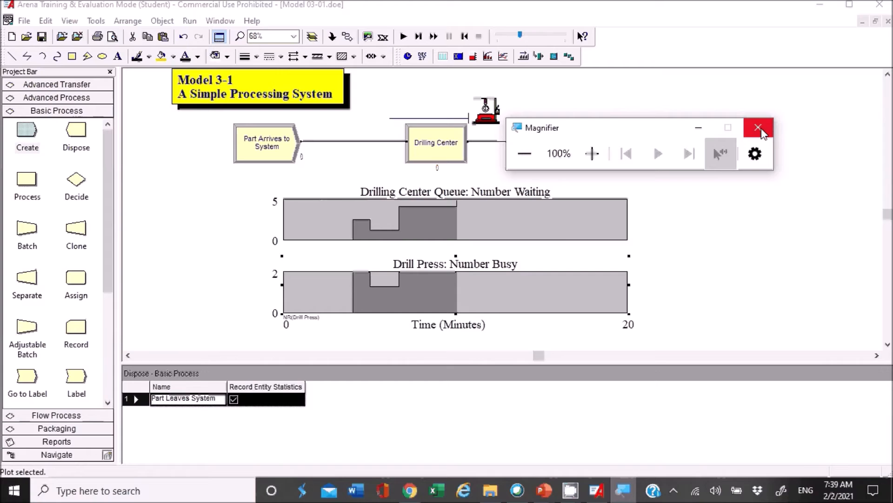
left_click(761, 131)
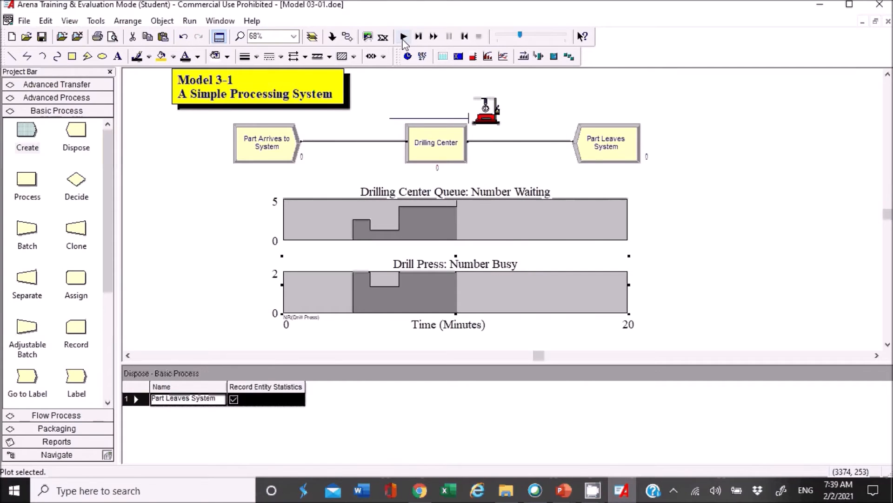
left_click(190, 21)
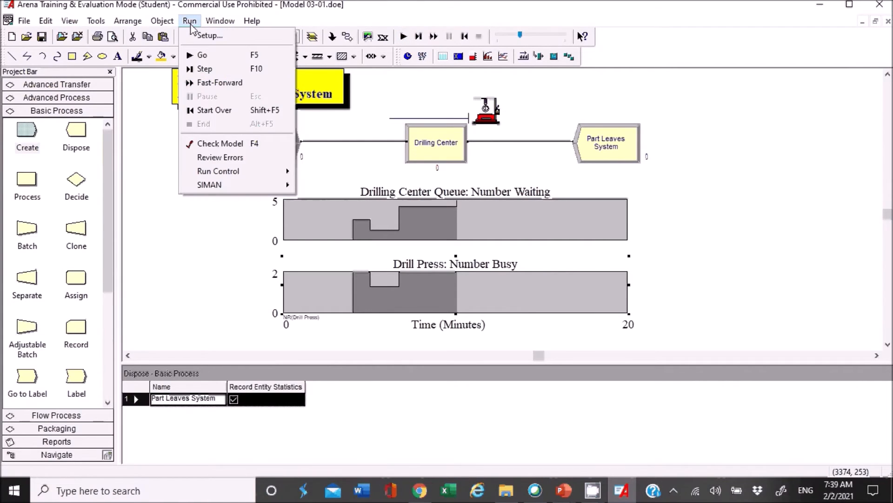
left_click(201, 35)
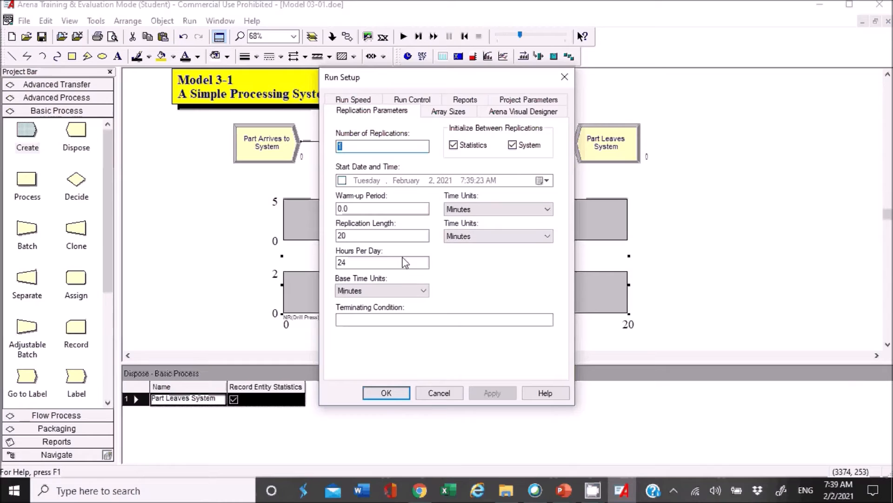
left_click(372, 239)
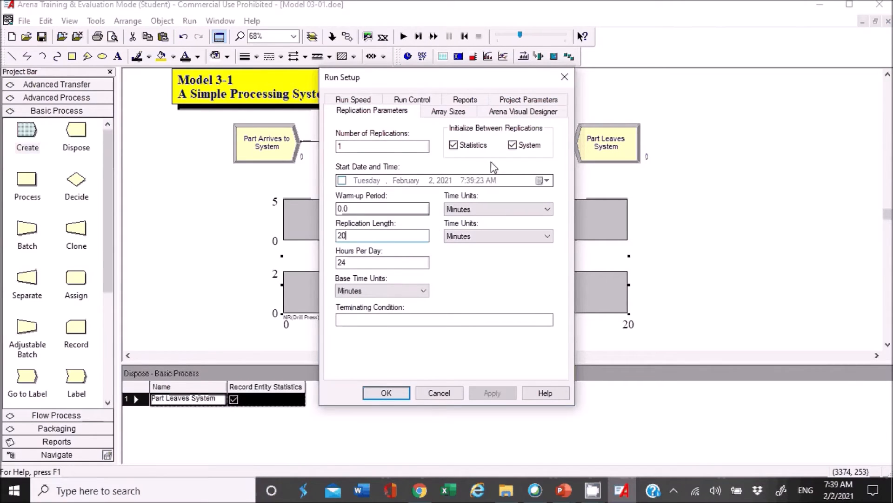
left_click(563, 77)
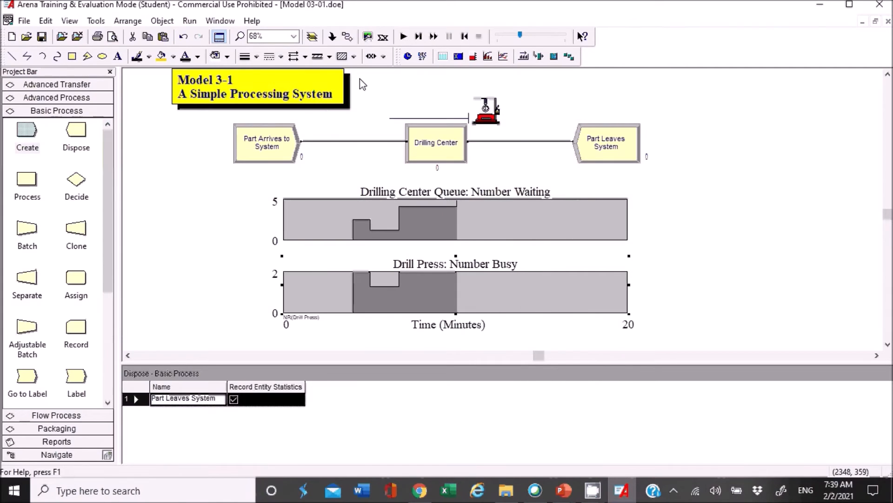
Run the simulation to completion, decline its results report, and end the run.
left_click(403, 37)
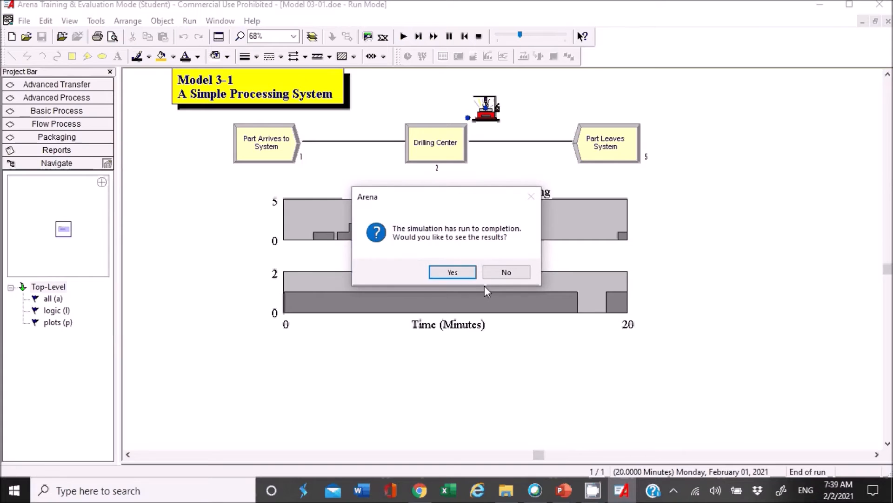
left_click_drag(481, 193, 516, 374)
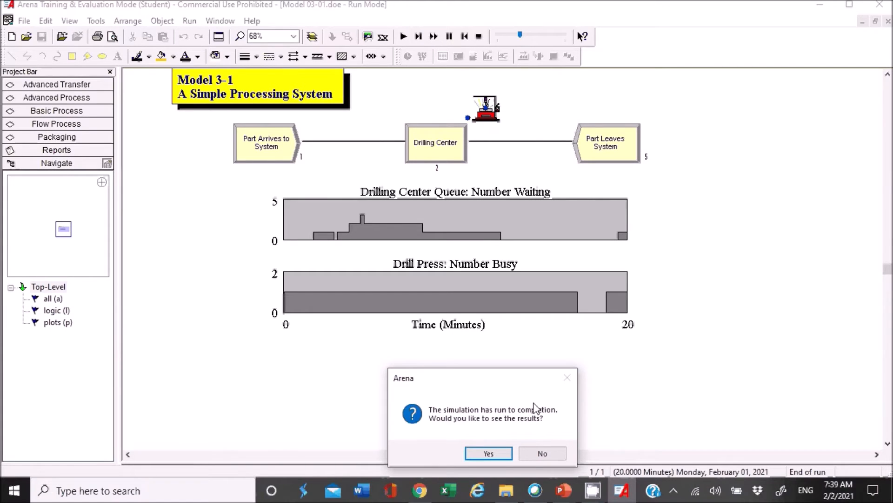
left_click(543, 454)
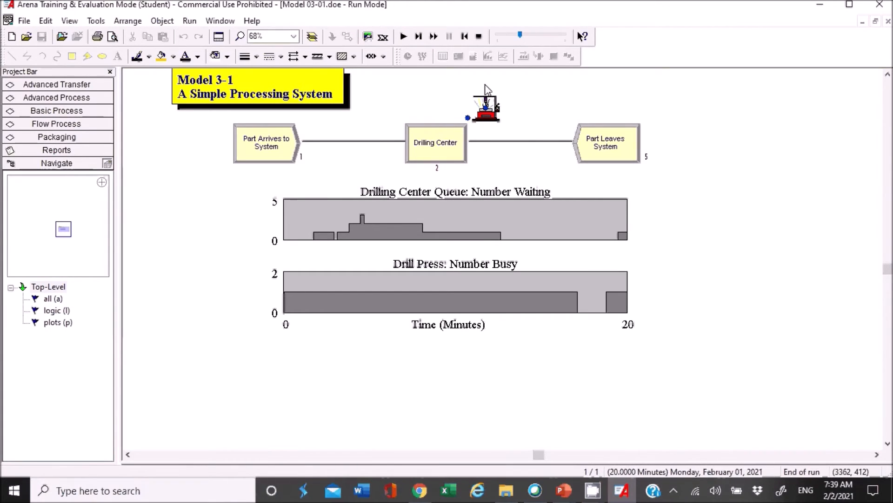
left_click(479, 37)
Reduce the animation speed to its slowest setting and run the simulation again.
left_click(497, 41)
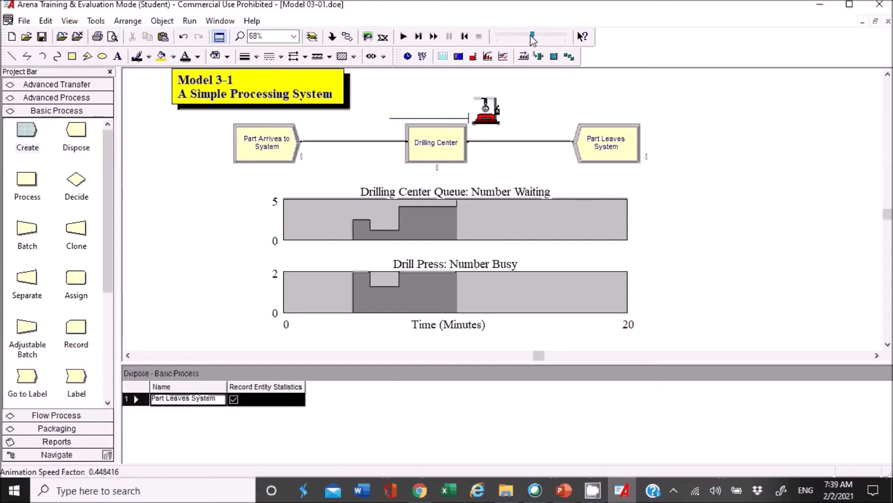
left_click(402, 36)
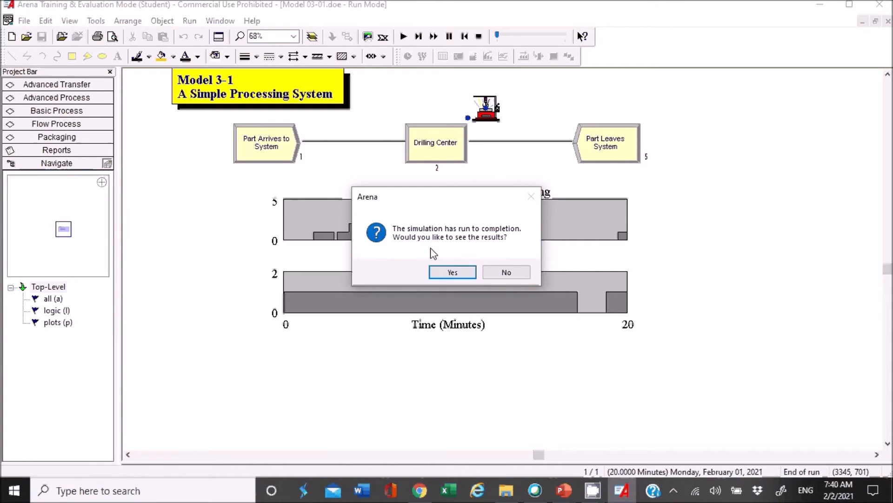
Open the simulation results report, accepting safe mode for AceCore, and expand the Simple Processing entry in the report tree.
left_click(456, 272)
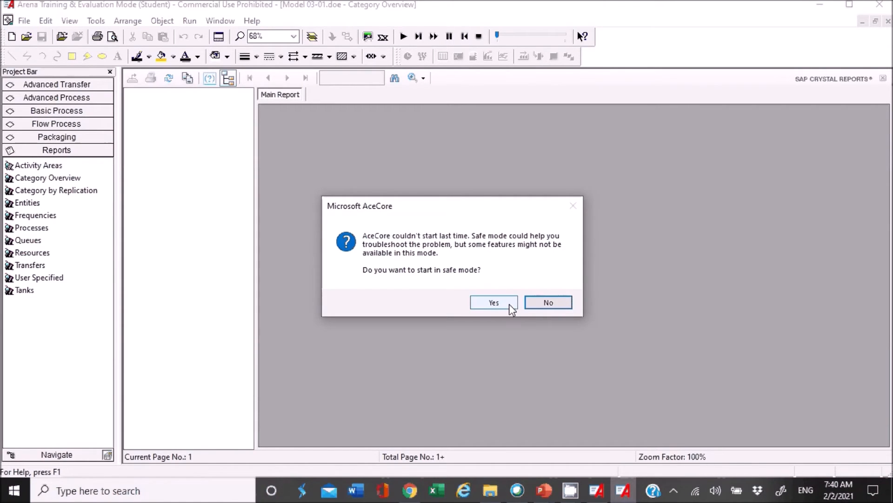
left_click(510, 303)
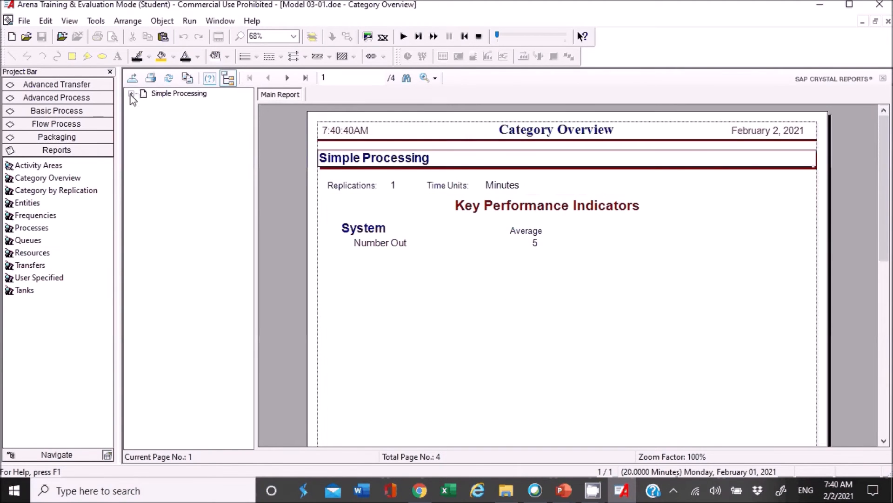
left_click(132, 93)
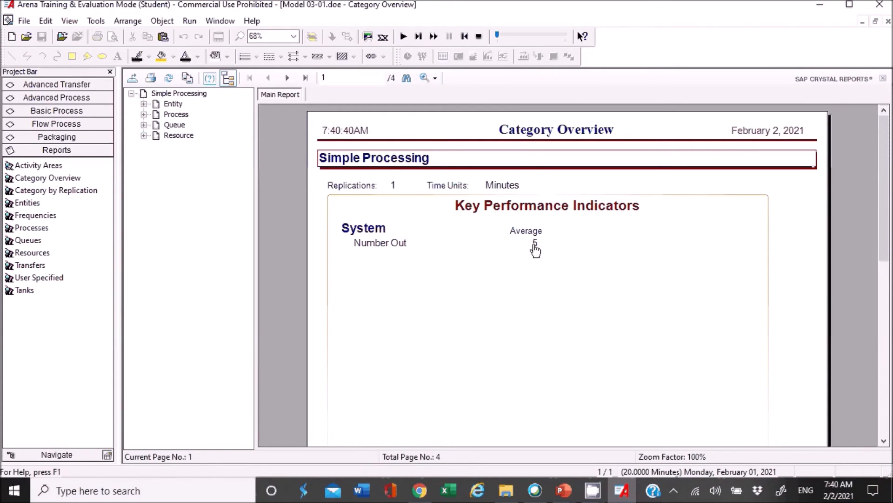
Browse the Entity, Process, Queue and Resource sections of the Category Overview report one after another.
left_click(174, 103)
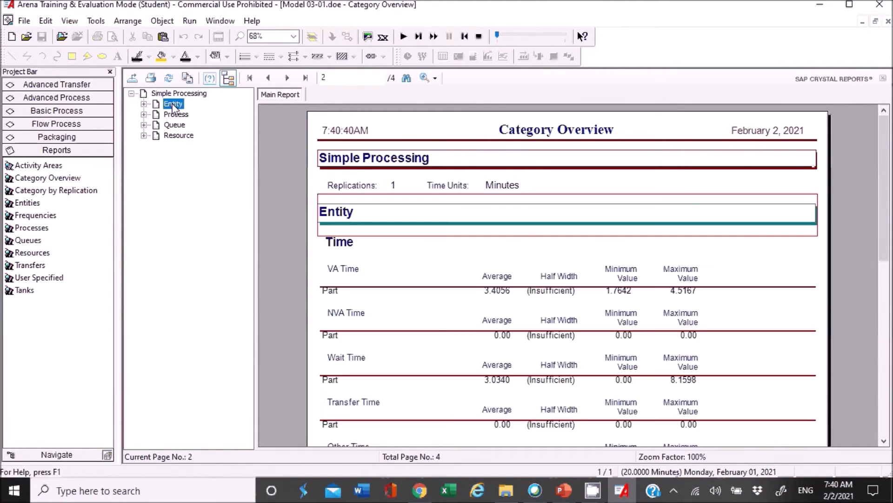
left_click(176, 114)
left_click(175, 124)
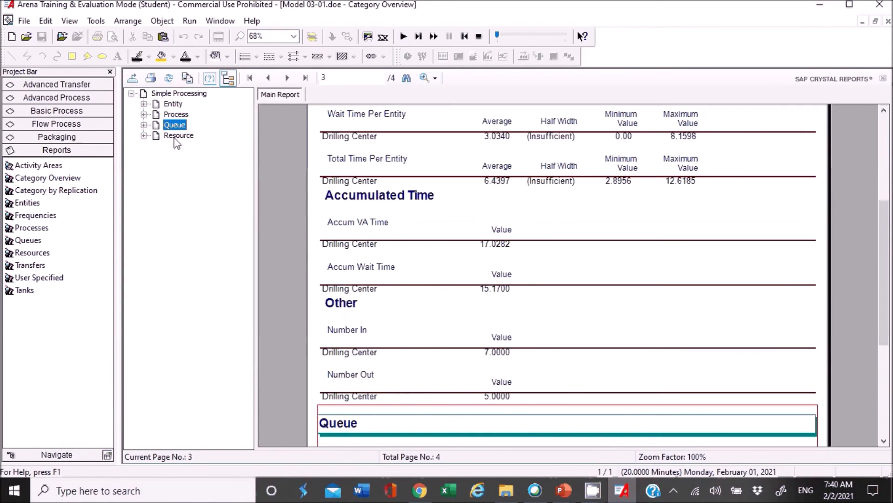
left_click(178, 136)
Examine the report's Entity section, including the Part time statistics, Number In, Number Out and WIP.
left_click(173, 105)
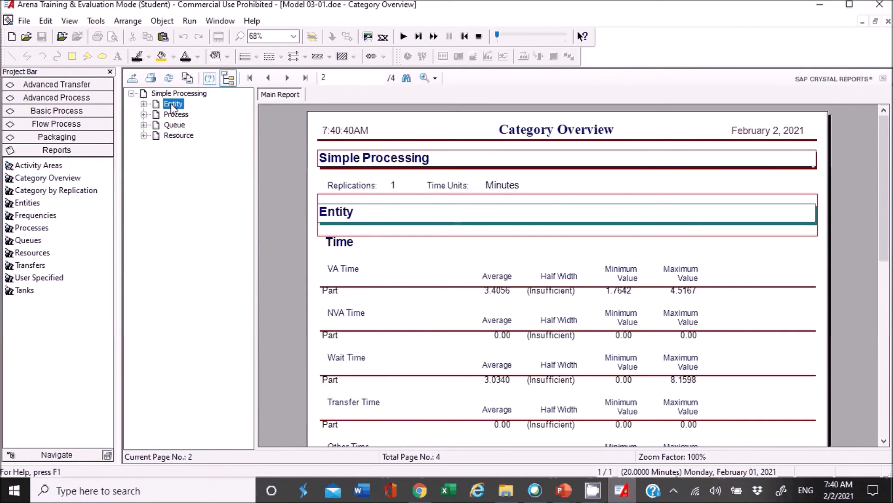
scroll(413, 259, "down", 4)
scroll(393, 255, "up", 1)
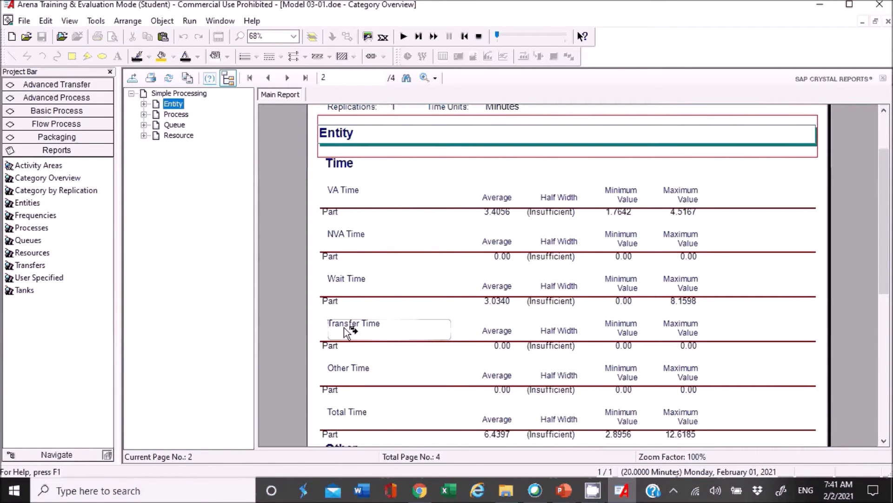
scroll(366, 331, "down", 3)
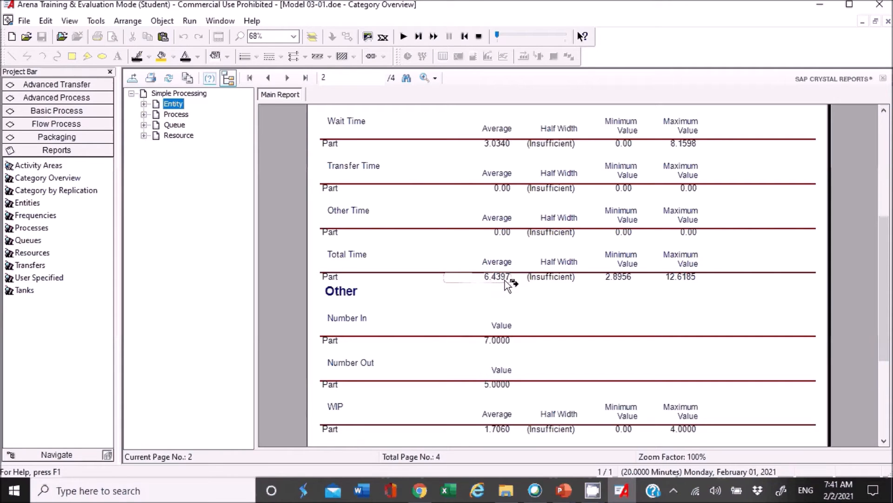
scroll(508, 279, "down", 3)
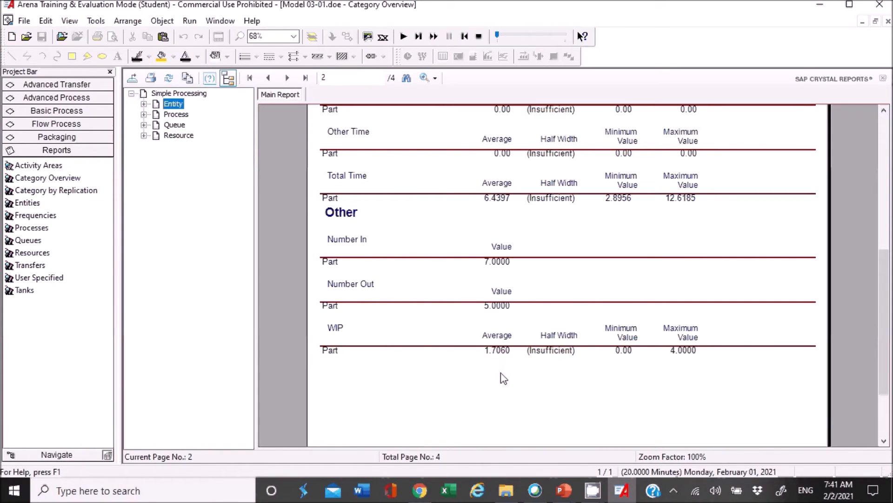
scroll(504, 377, "up", 3)
Examine the report's Process section for the Drilling Center's time per entity and accumulated times.
left_click(172, 116)
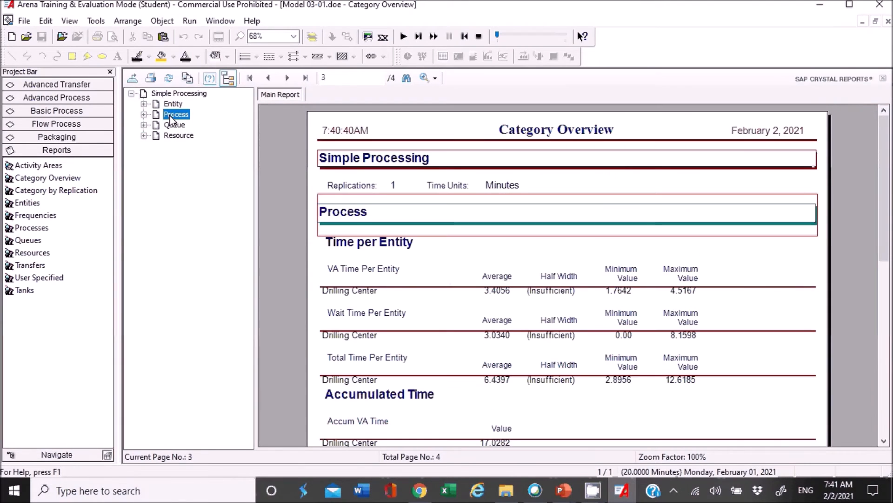
scroll(477, 279, "down", 2)
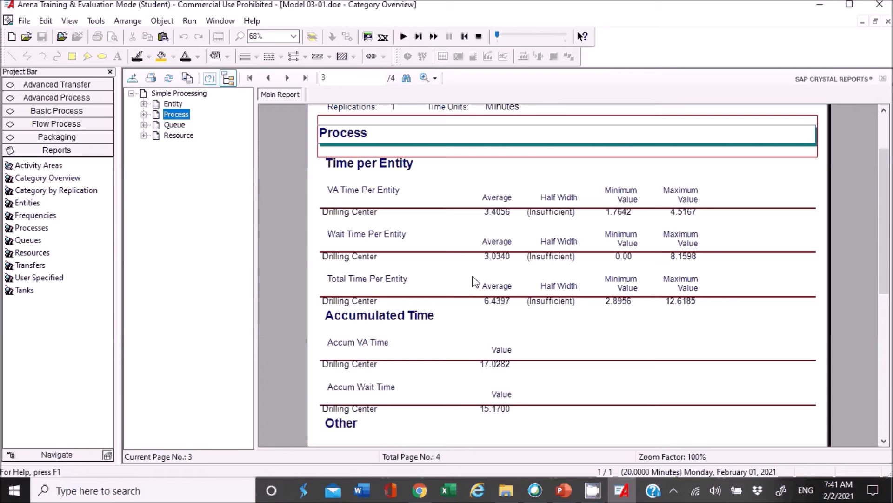
scroll(443, 279, "down", 2)
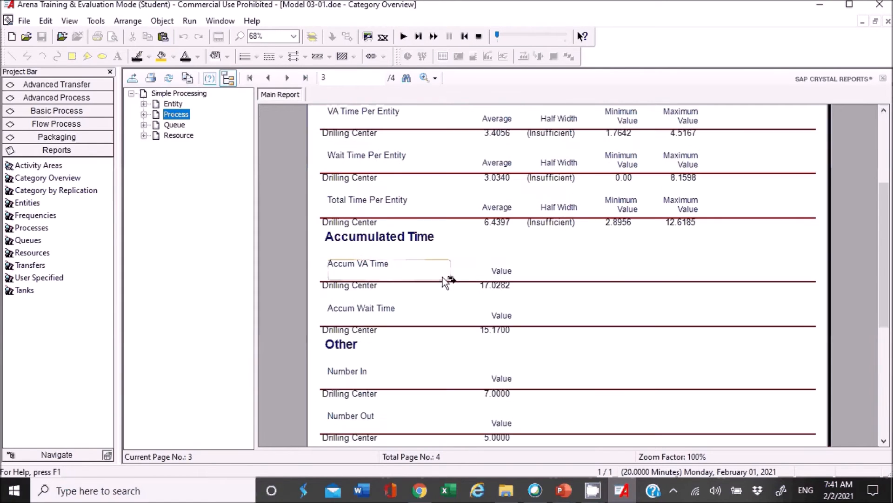
scroll(439, 265, "up", 2)
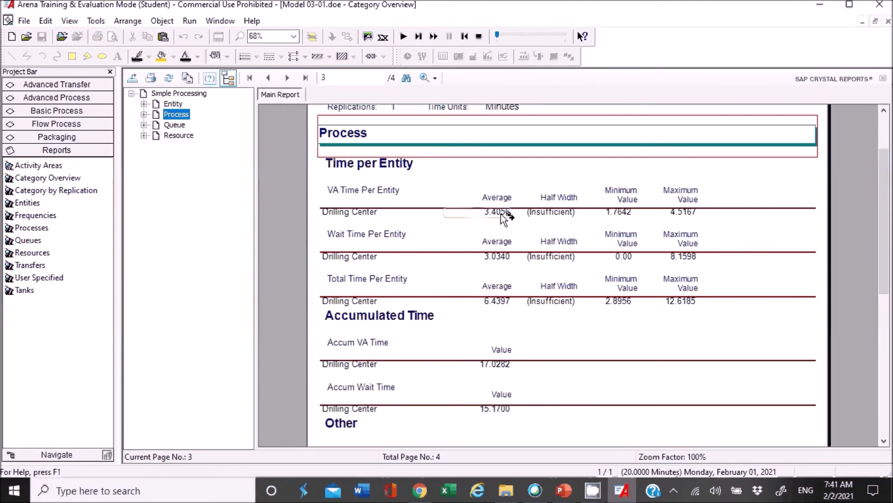
Highlight the Drilling Center's average VA, wait and total time per entity in turn to compare them.
left_click(504, 303)
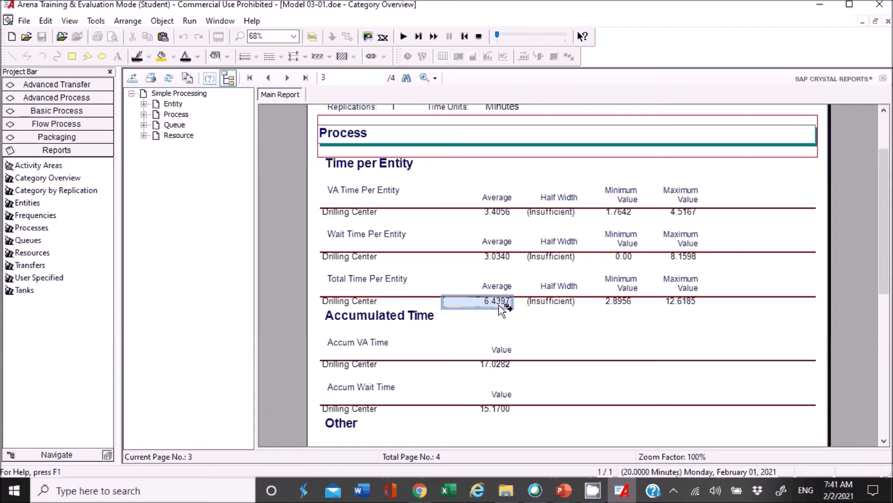
left_click(497, 259)
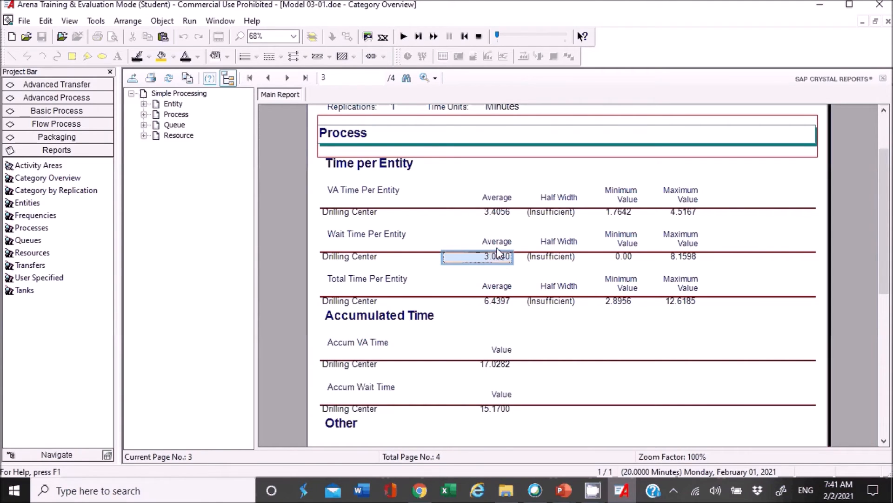
left_click(494, 215)
left_click(499, 256)
left_click(498, 301)
Review the Drilling Center queue's average Waiting Time, and open the Number Waiting statistics in a separate report view.
scroll(534, 331, "down", 3)
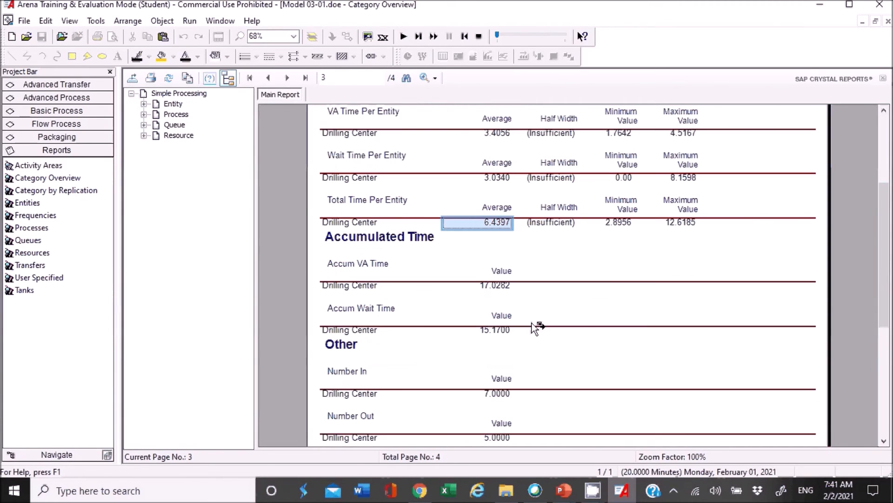
scroll(534, 327, "down", 8)
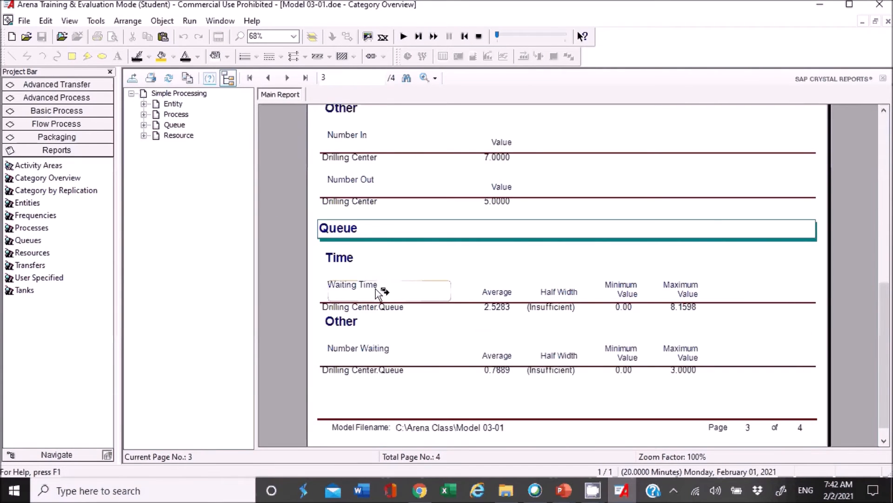
left_click(486, 308)
double_click(495, 357)
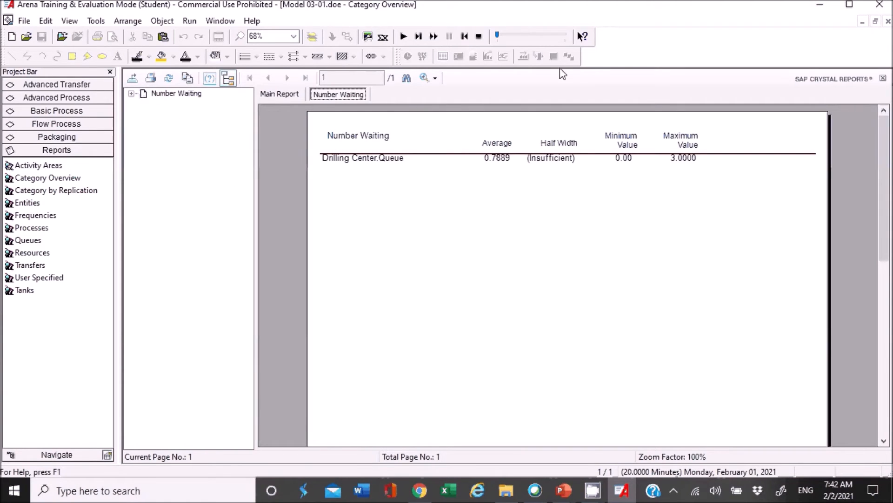
left_click(131, 94)
left_click(131, 94)
End the simulation run, and switch from Arena to the Simulation Modeling slide of the presentation.
left_click(480, 36)
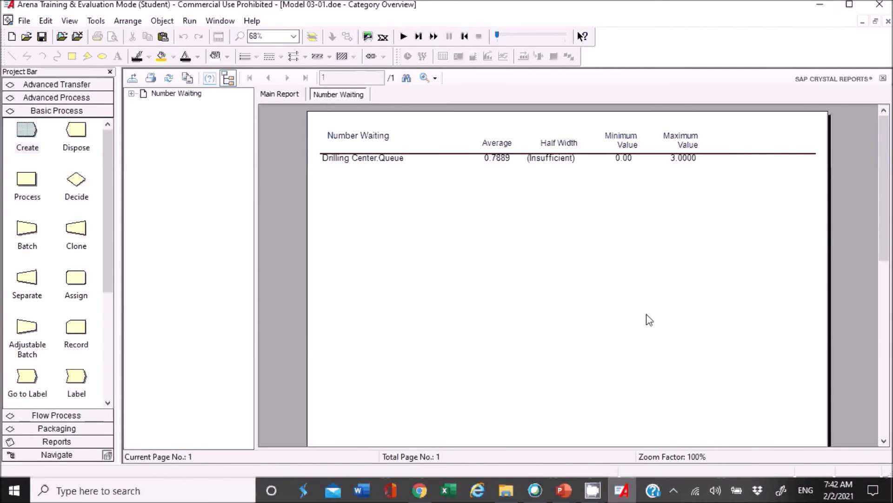
left_click(818, 6)
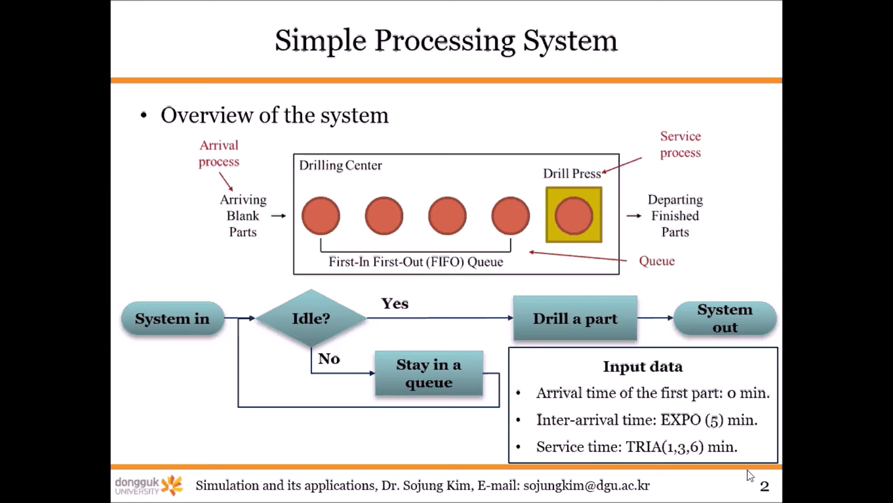
key("Right")
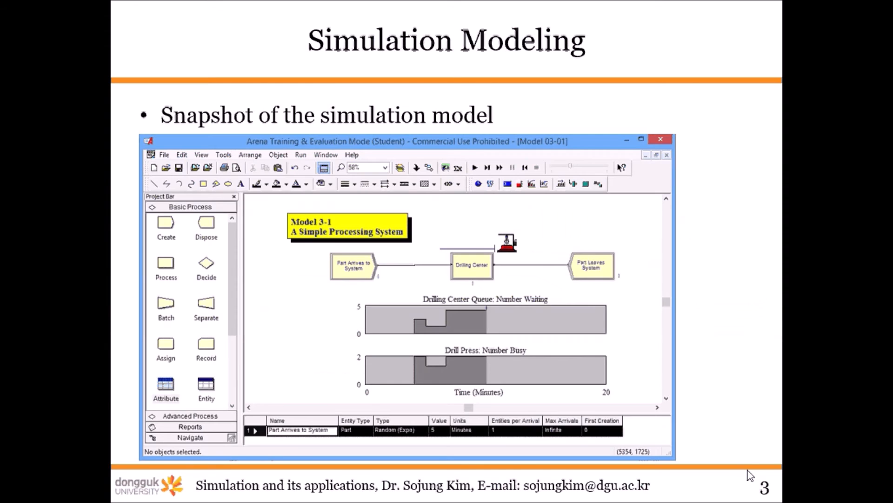